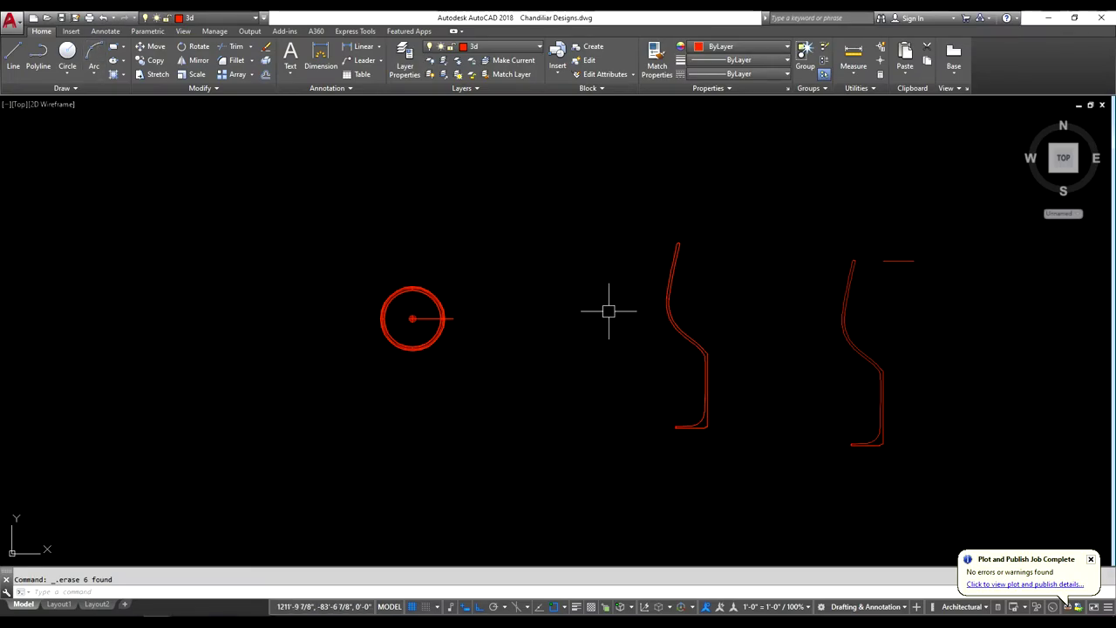
- Switch to the SW Isometric view, zoom in on the glass, and apply the Realistic visual style
{"action": "left_click", "coordinate": [23, 105]}
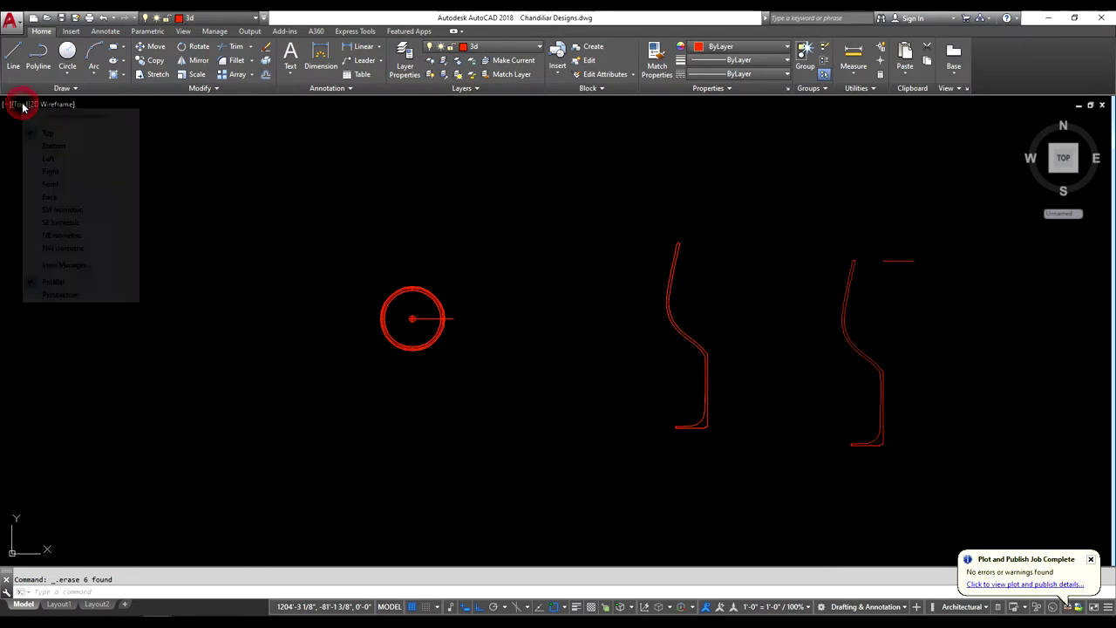
{"action": "left_click", "coordinate": [63, 212]}
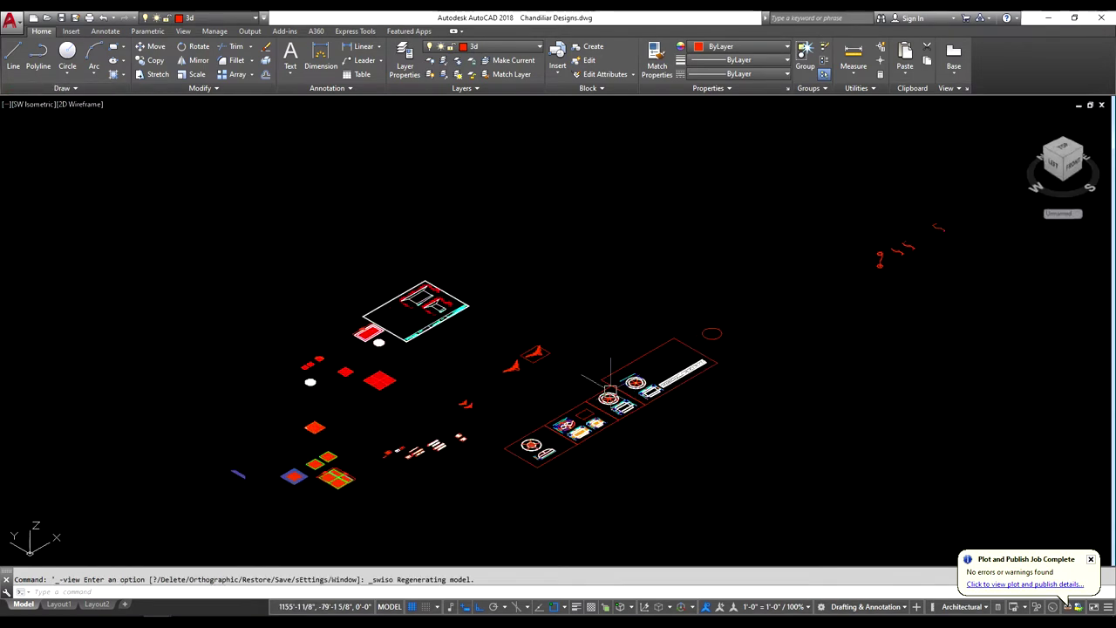
{"action": "scroll", "coordinate": [926, 241], "scroll_direction": "up", "scroll_amount": 5}
{"action": "scroll", "coordinate": [819, 267], "scroll_direction": "up", "scroll_amount": 3}
{"action": "scroll", "coordinate": [749, 287], "scroll_direction": "up", "scroll_amount": 3}
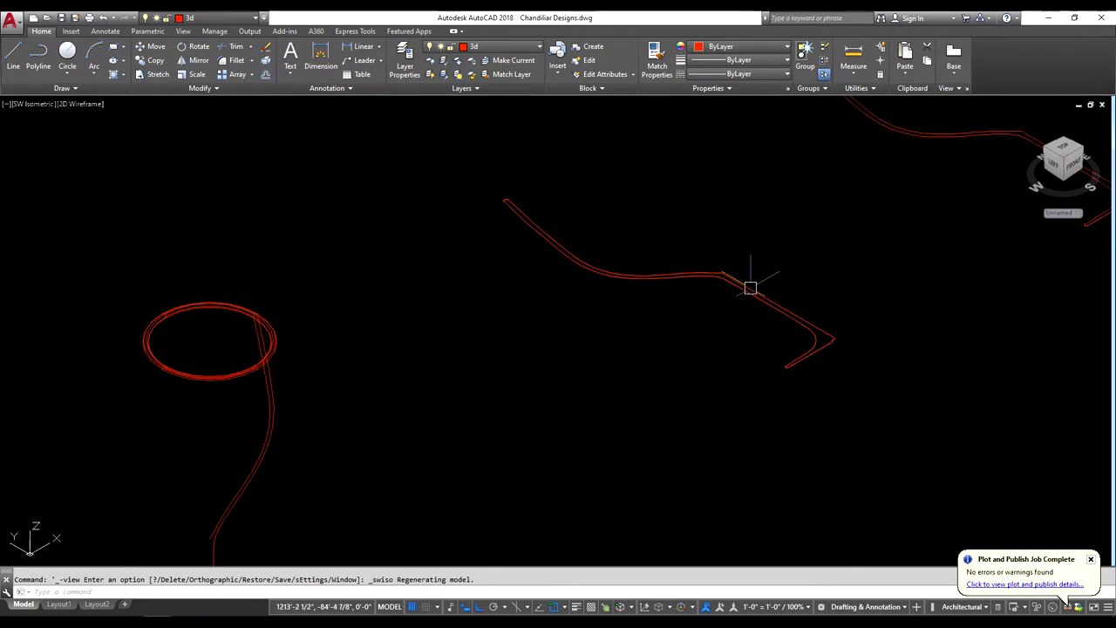
{"action": "scroll", "coordinate": [750, 287], "scroll_direction": "down", "scroll_amount": 2}
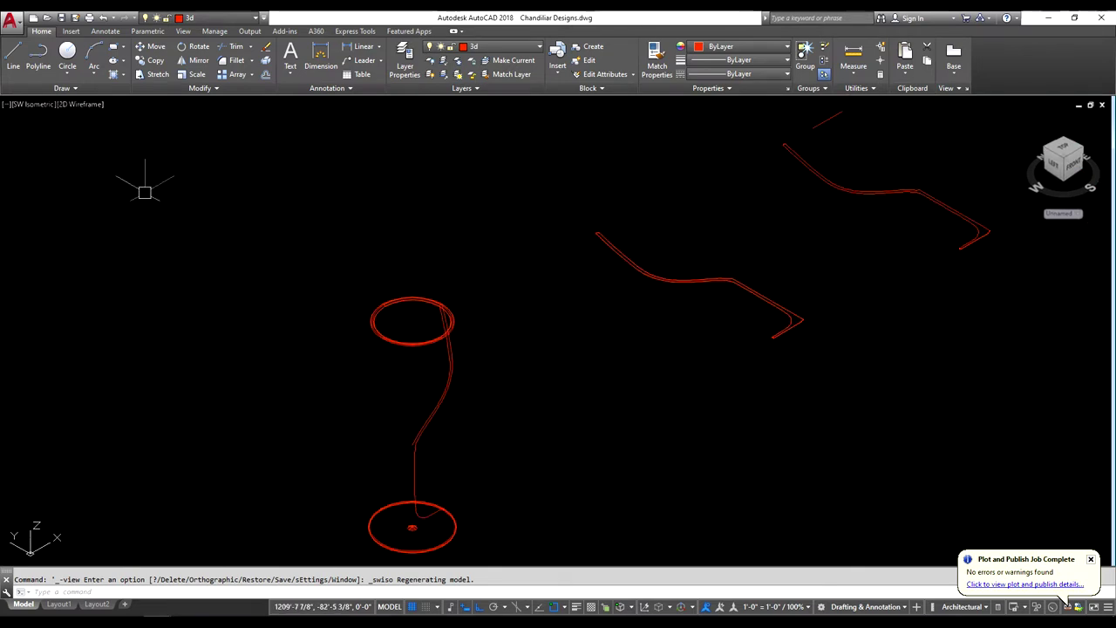
{"action": "left_click", "coordinate": [70, 105]}
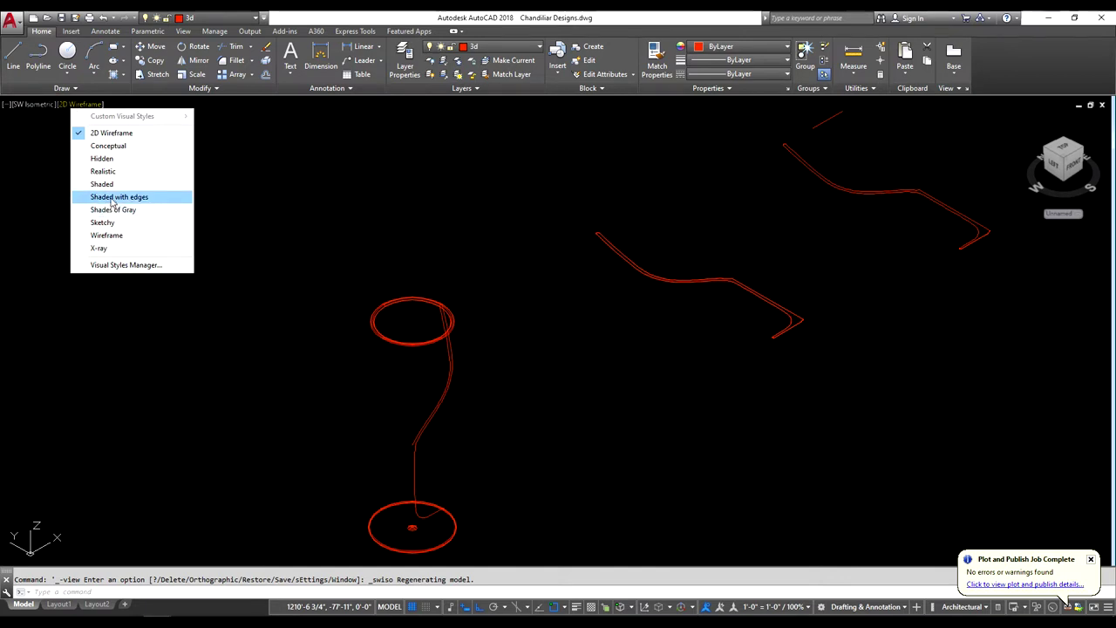
{"action": "left_click", "coordinate": [110, 171]}
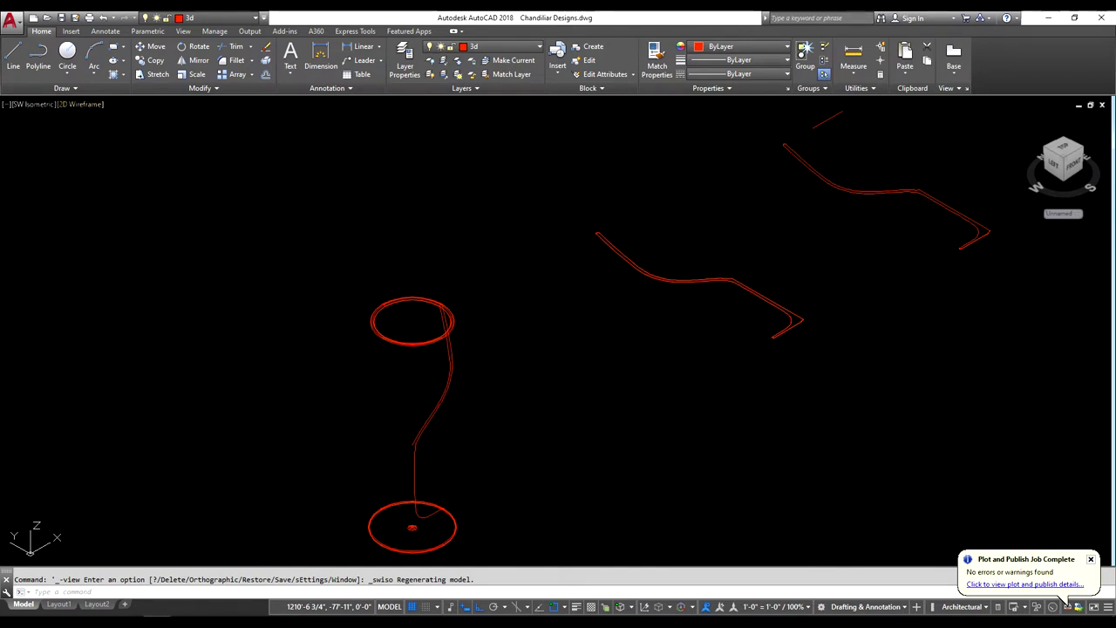
- Orbit the shaded glass with 3DORBIT (OR) to look down into its bowl
{"action": "scroll", "coordinate": [433, 323], "scroll_direction": "down", "scroll_amount": 2}
{"action": "scroll", "coordinate": [428, 367], "scroll_direction": "up", "scroll_amount": 3}
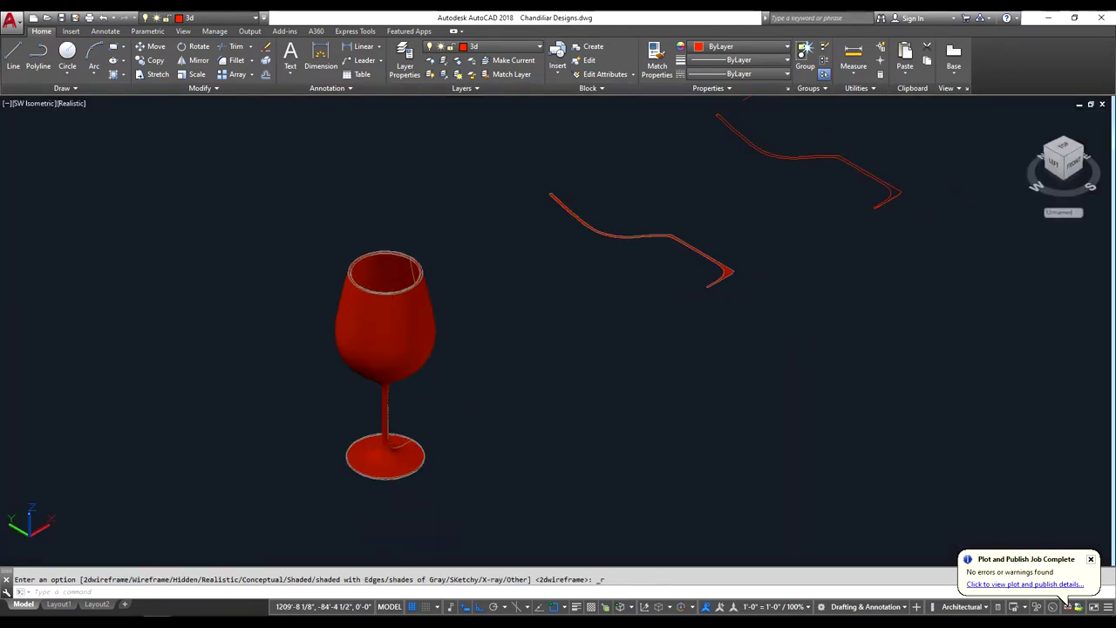
{"action": "scroll", "coordinate": [420, 378], "scroll_direction": "up", "scroll_amount": 3}
{"action": "scroll", "coordinate": [437, 362], "scroll_direction": "down", "scroll_amount": 2}
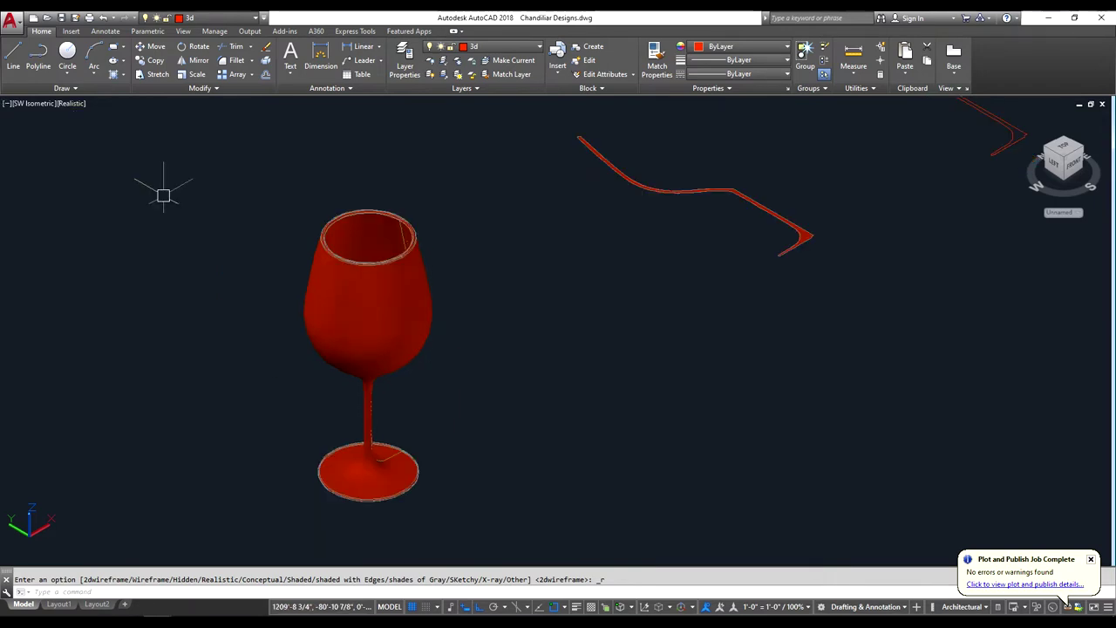
{"action": "type", "text": "or"}
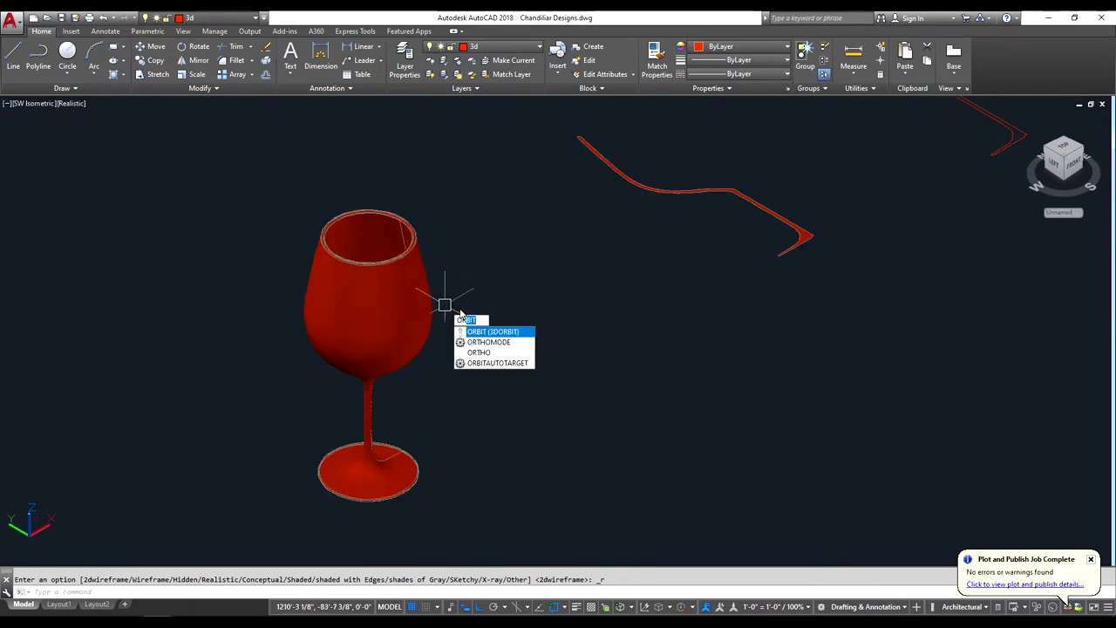
{"action": "left_click", "coordinate": [486, 334]}
{"action": "mouse_move", "coordinate": [478, 287]}
{"action": "left_mouse_down"}
{"action": "mouse_move", "coordinate": [489, 345]}
{"action": "mouse_move", "coordinate": [535, 304]}
{"action": "left_mouse_up"}
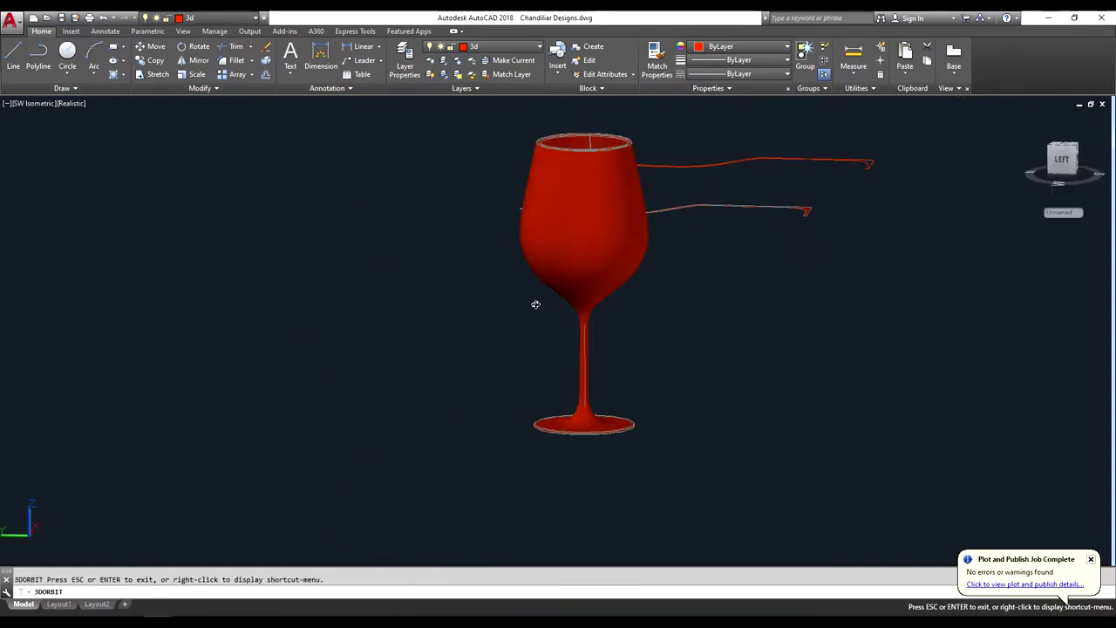
{"action": "scroll", "coordinate": [535, 304], "scroll_direction": "up", "scroll_amount": 3}
{"action": "left_click_drag", "start_coordinate": [575, 246], "coordinate": [514, 309]}
{"action": "scroll", "coordinate": [540, 285], "scroll_direction": "down", "scroll_amount": 3}
- Exit the orbit and return the display to 2D Wireframe
{"action": "left_click", "coordinate": [76, 101]}
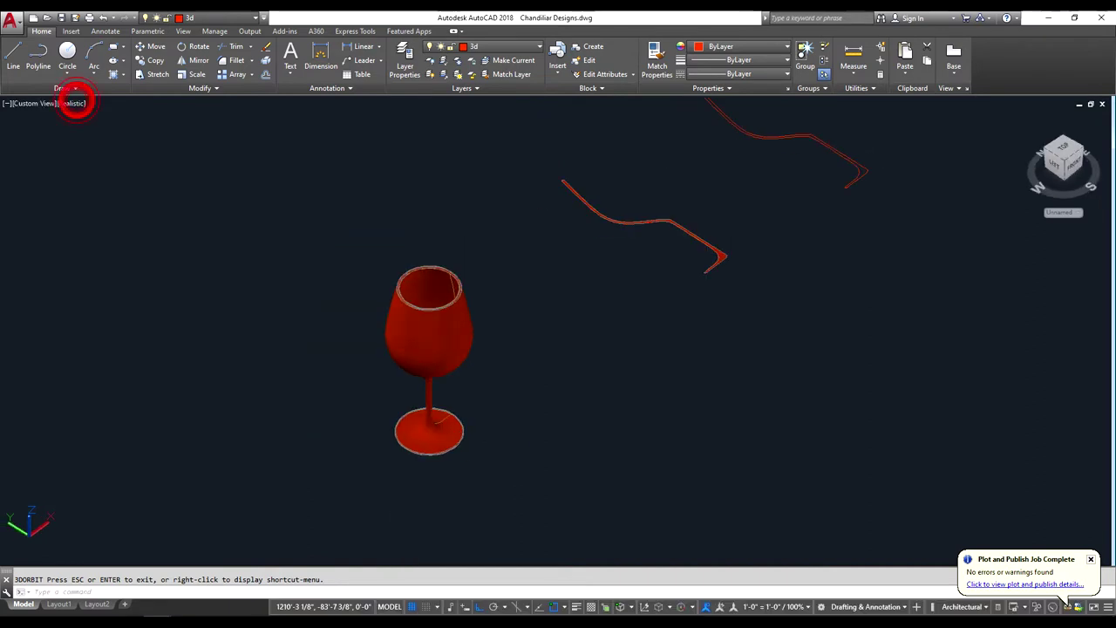
{"action": "left_click", "coordinate": [75, 103]}
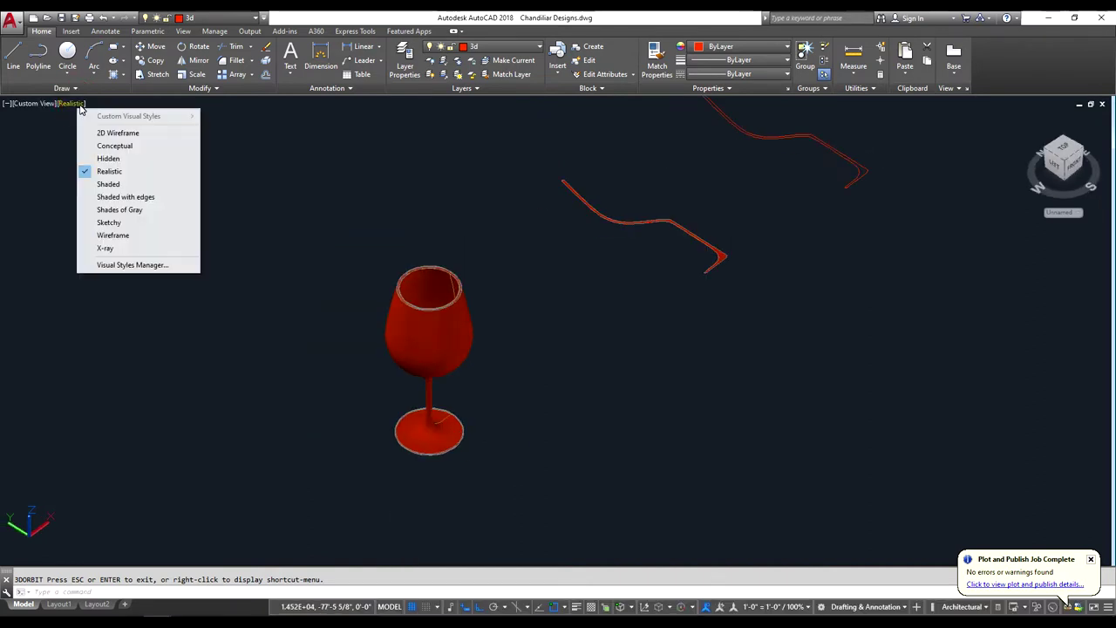
{"action": "left_click", "coordinate": [118, 132]}
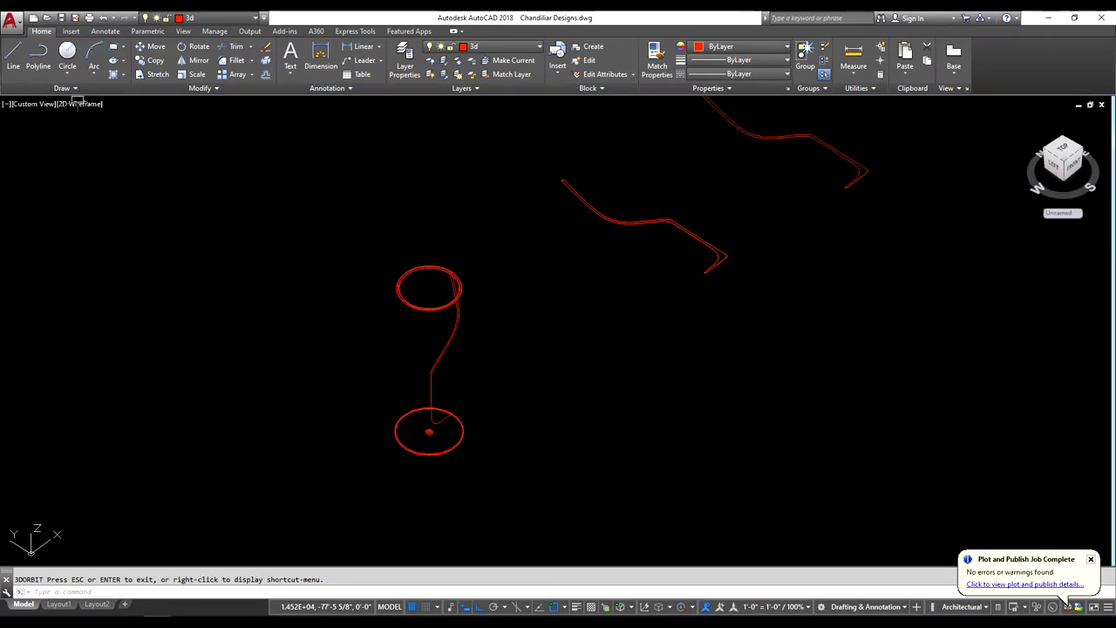
- Draw a straight cutting line across the sharp corner of the sweep path
{"action": "scroll", "coordinate": [734, 229], "scroll_direction": "up", "scroll_amount": 2}
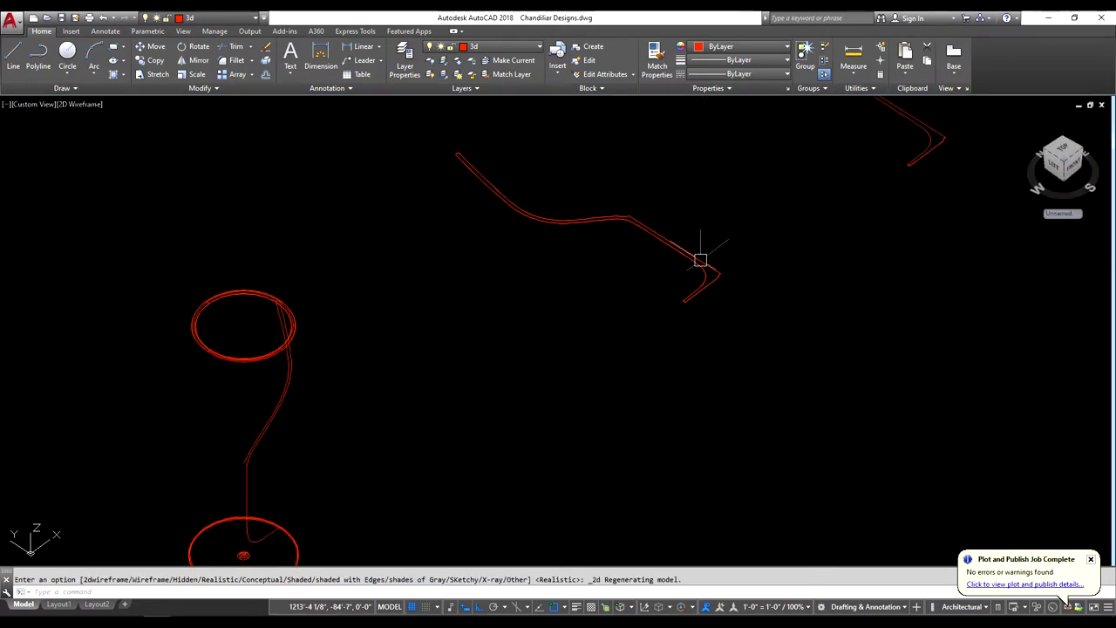
{"action": "scroll", "coordinate": [642, 234], "scroll_direction": "up", "scroll_amount": 2}
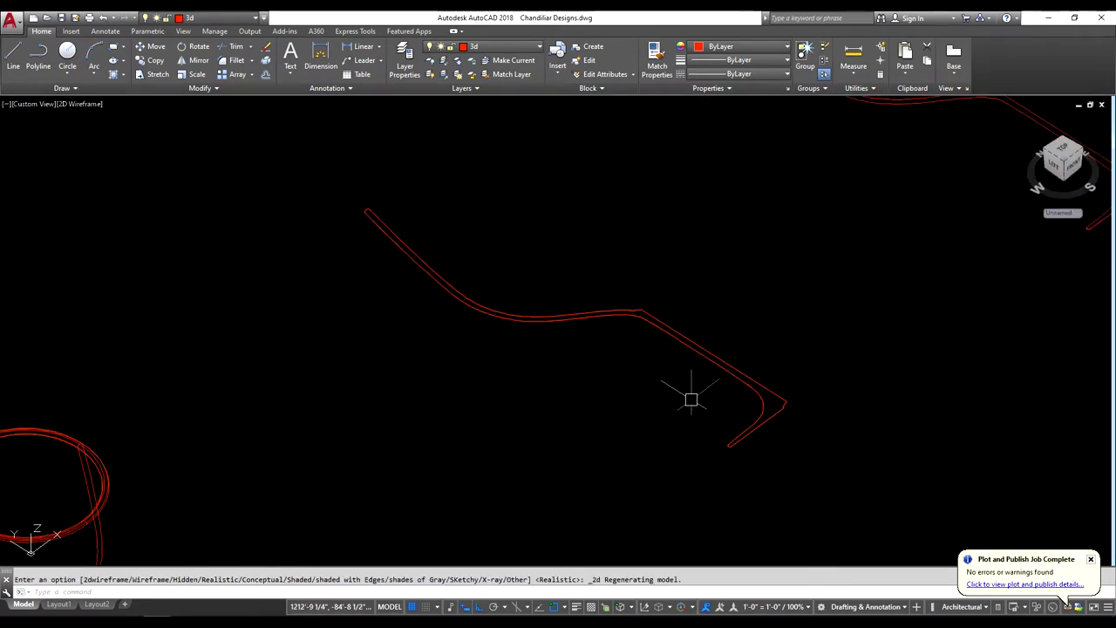
{"action": "type", "text": "l"}
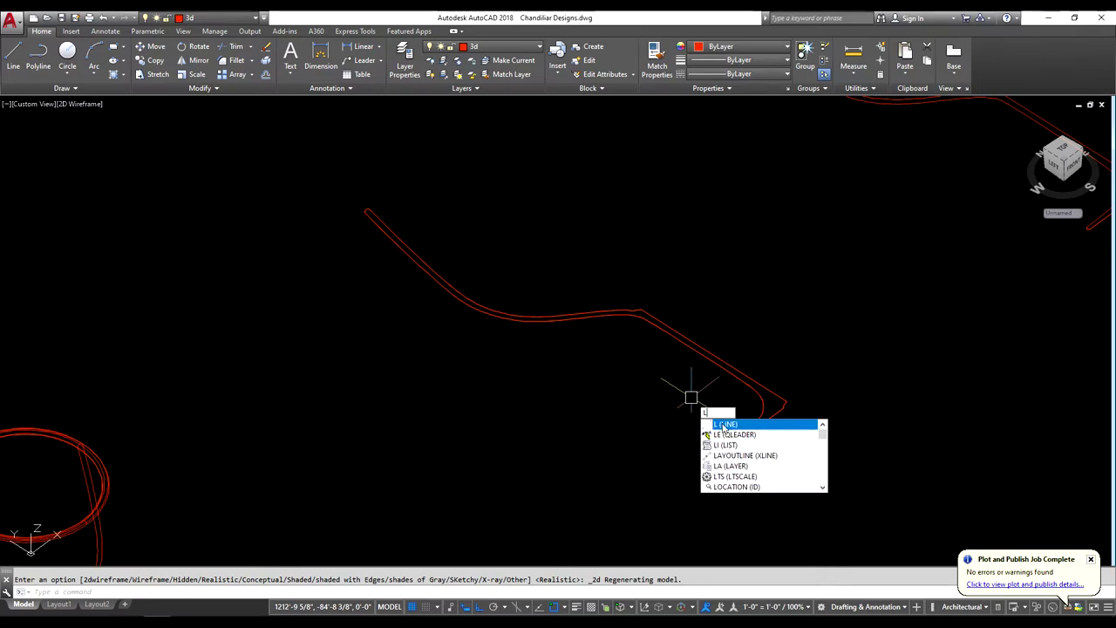
{"action": "left_click", "coordinate": [723, 424]}
{"action": "scroll", "coordinate": [722, 441], "scroll_direction": "up", "scroll_amount": 2}
{"action": "scroll", "coordinate": [725, 435], "scroll_direction": "up", "scroll_amount": 2}
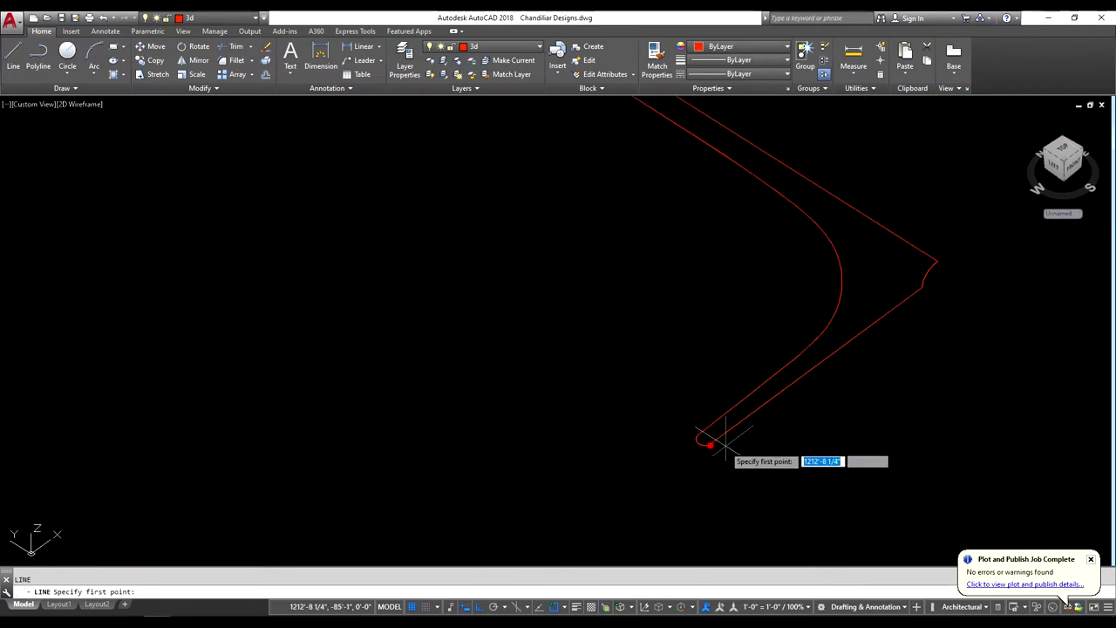
{"action": "left_click", "coordinate": [710, 443]}
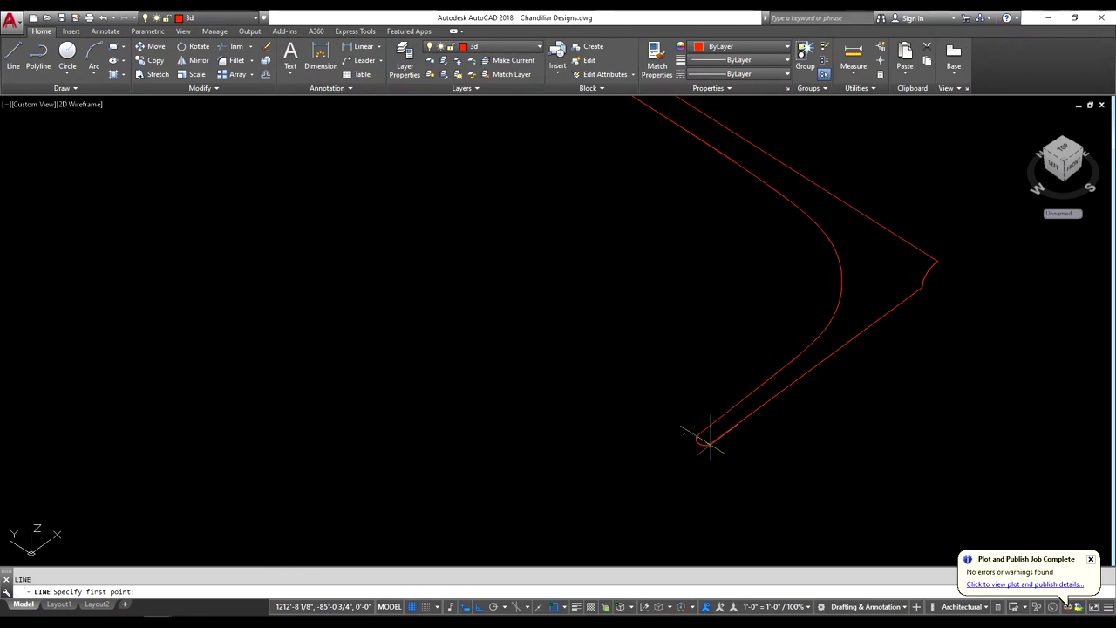
{"action": "left_click", "coordinate": [709, 442]}
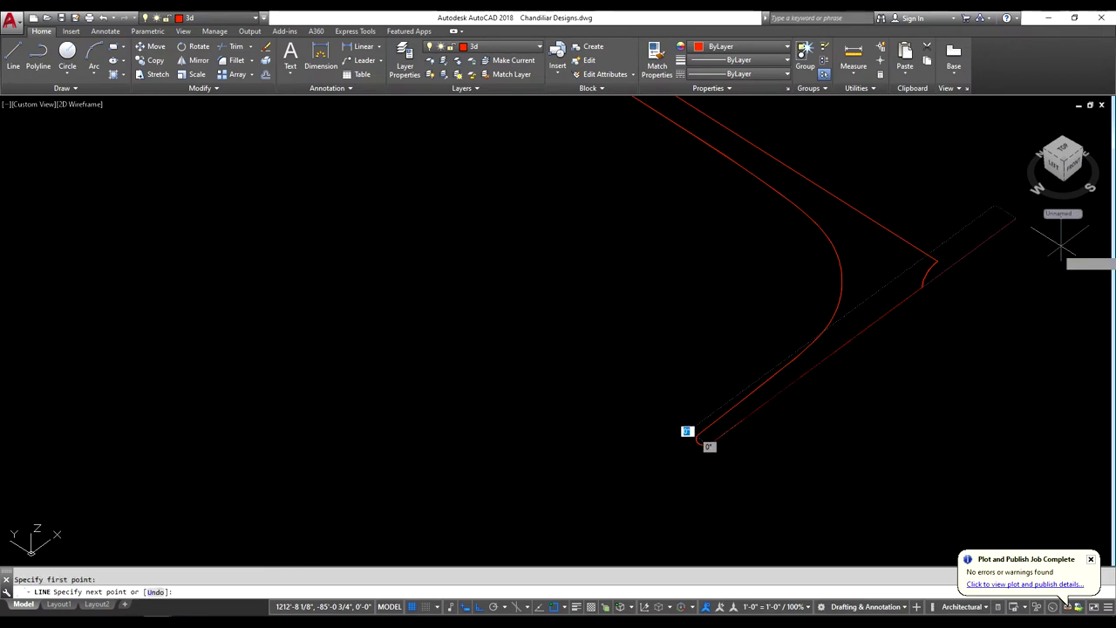
{"action": "right_click", "coordinate": [957, 271]}
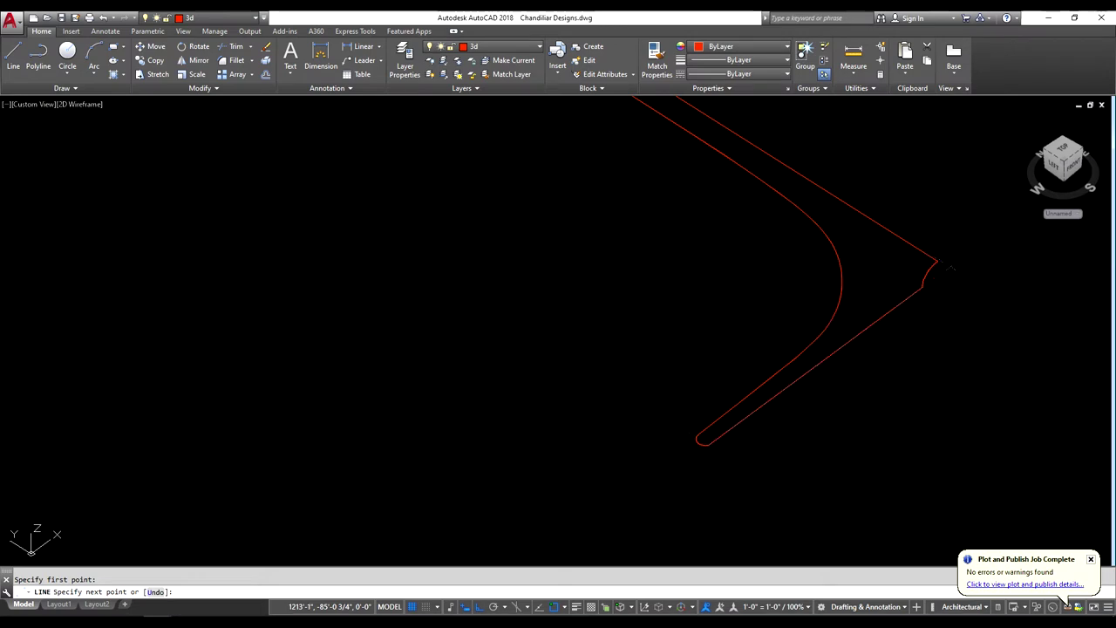
{"action": "left_click", "coordinate": [957, 272]}
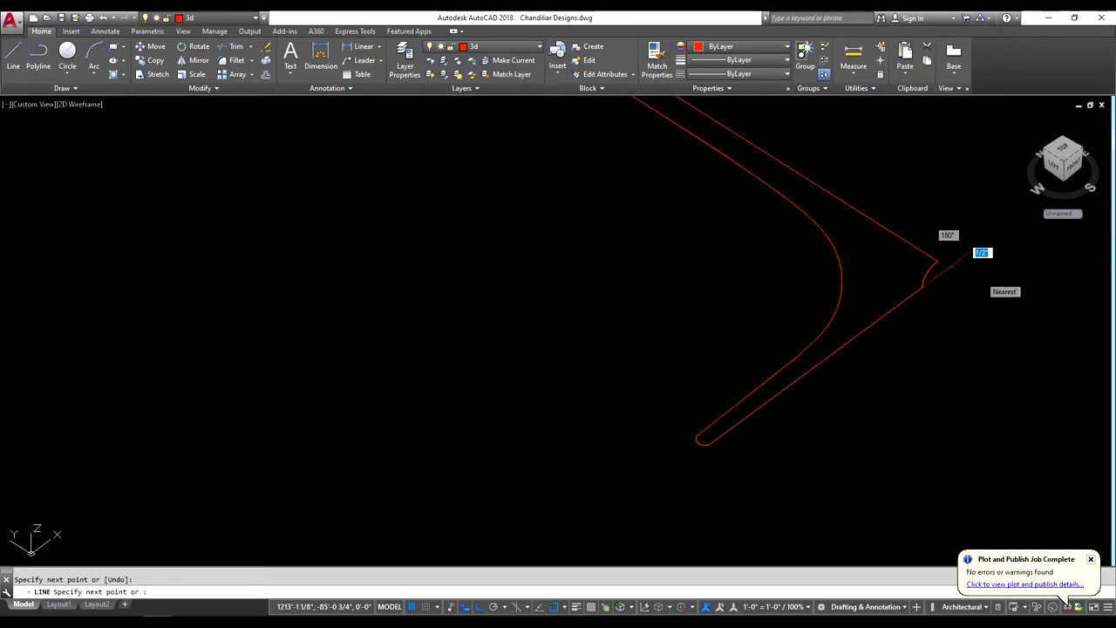
{"action": "right_click", "coordinate": [938, 263]}
{"action": "right_click", "coordinate": [938, 263]}
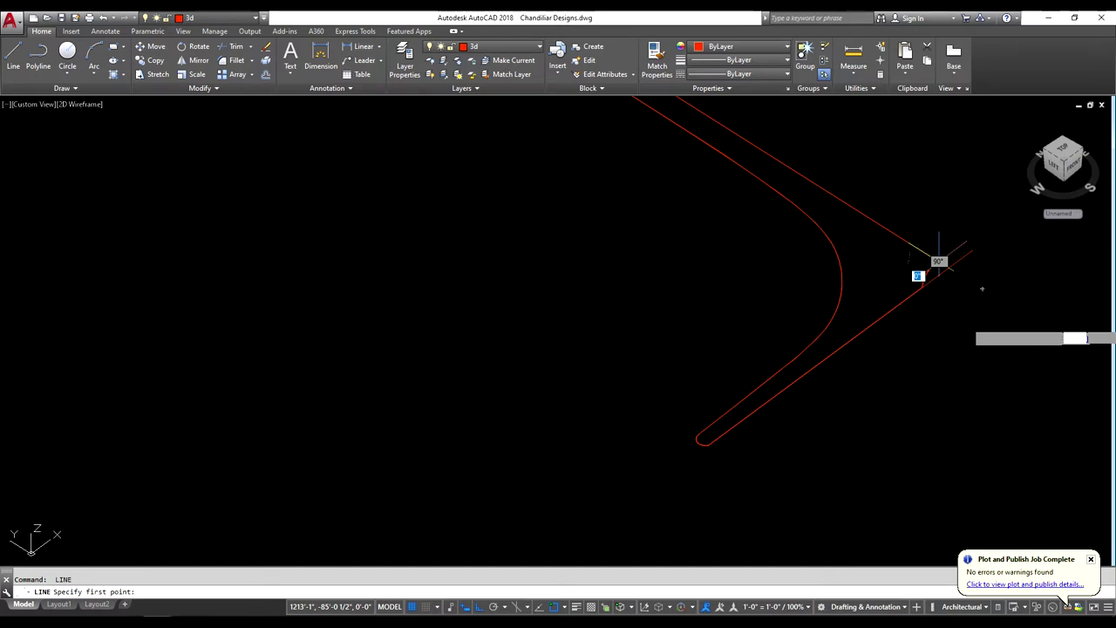
{"action": "left_click", "coordinate": [938, 262]}
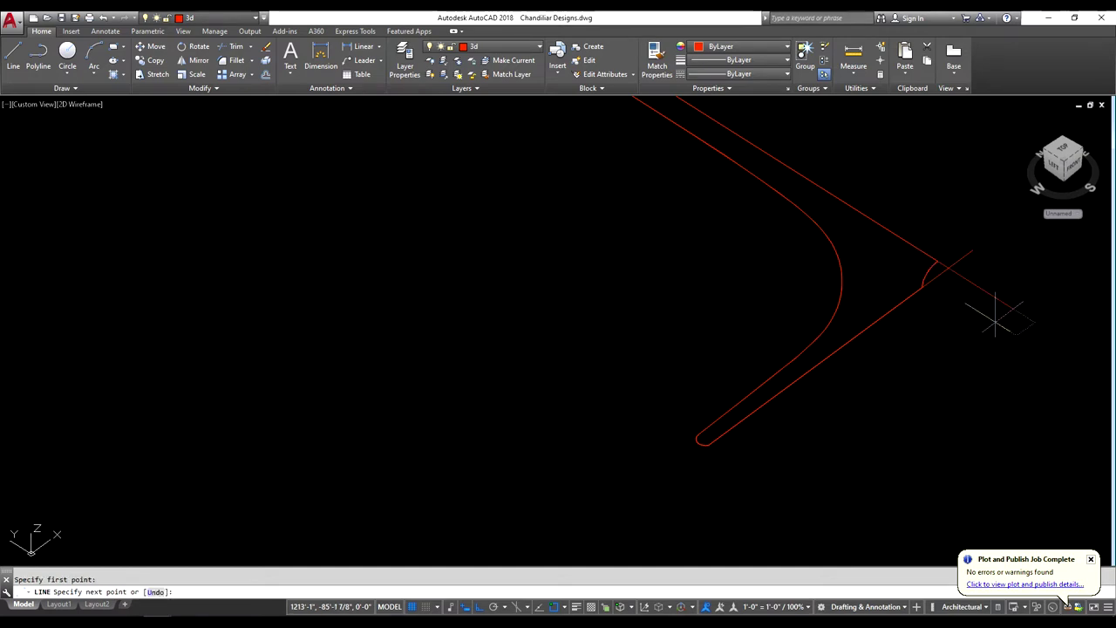
{"action": "left_click", "coordinate": [995, 320]}
{"action": "key", "text": "Return"}
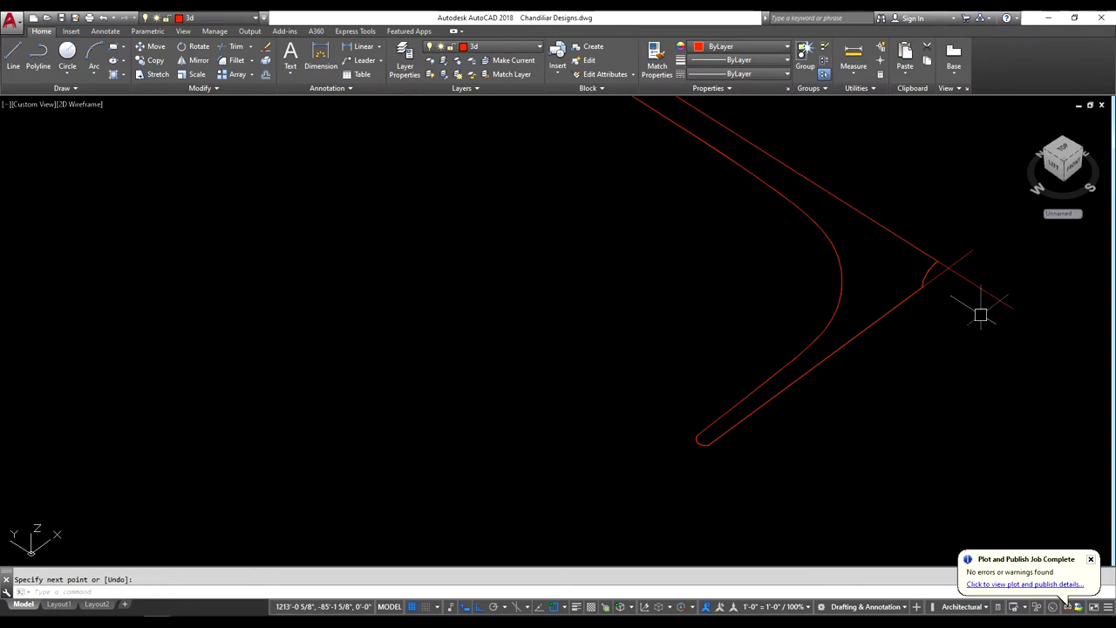
- Trim the small arc at the corner with a crossing window, then select the curved sweep path
{"action": "type", "text": "l"}
{"action": "key", "text": "Return"}
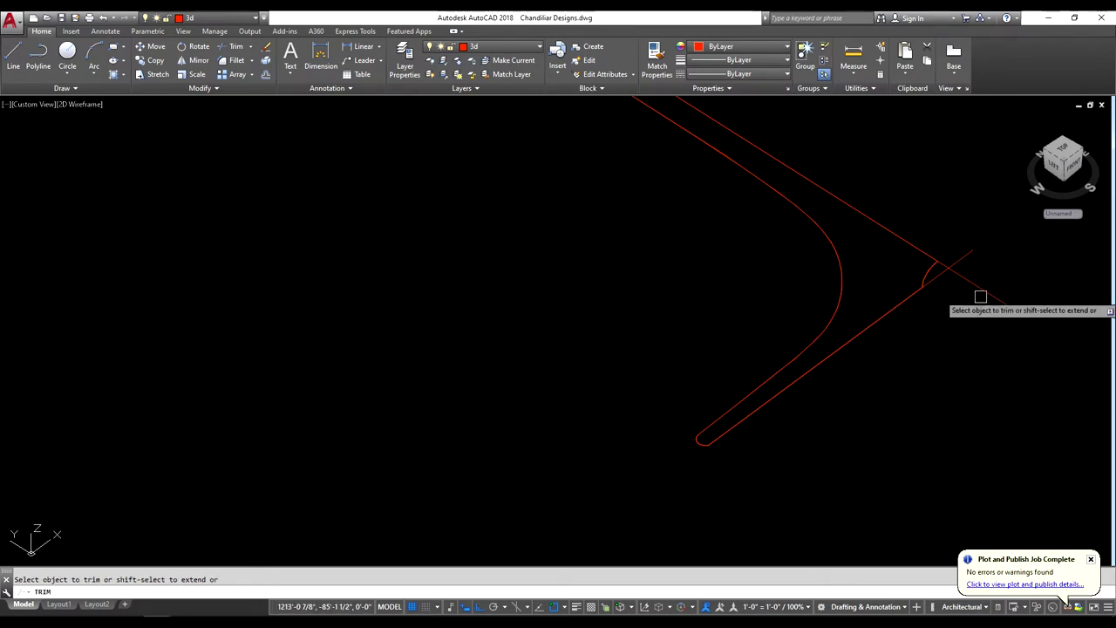
{"action": "left_click", "coordinate": [979, 286]}
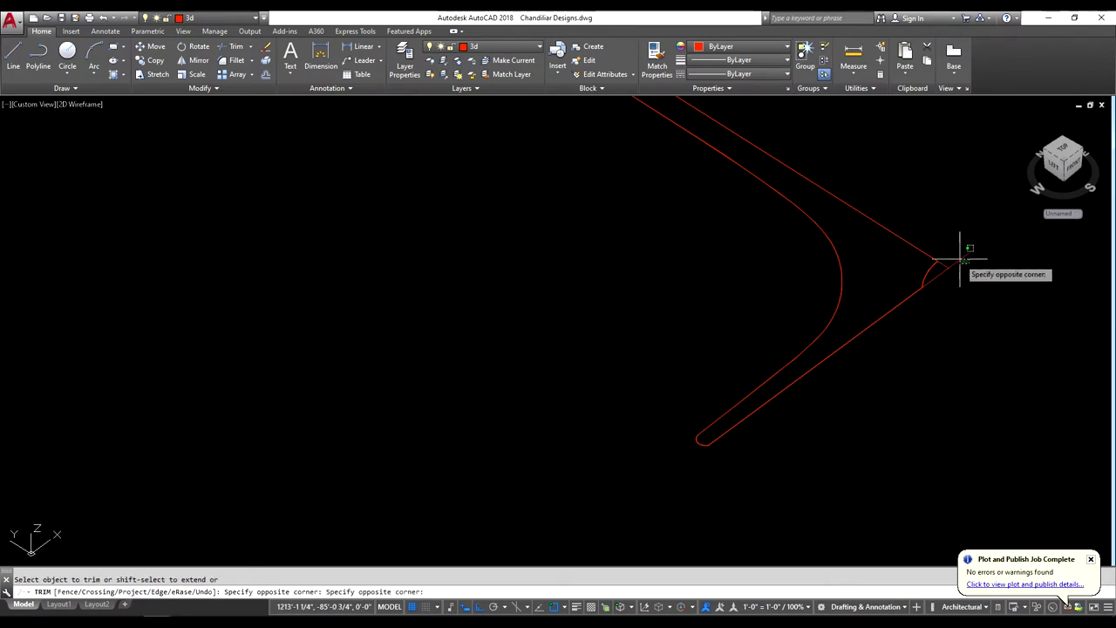
{"action": "left_click", "coordinate": [953, 256]}
{"action": "scroll", "coordinate": [907, 313], "scroll_direction": "down", "scroll_amount": 2}
{"action": "scroll", "coordinate": [876, 361], "scroll_direction": "down", "scroll_amount": 1}
{"action": "scroll", "coordinate": [876, 362], "scroll_direction": "down", "scroll_amount": 2}
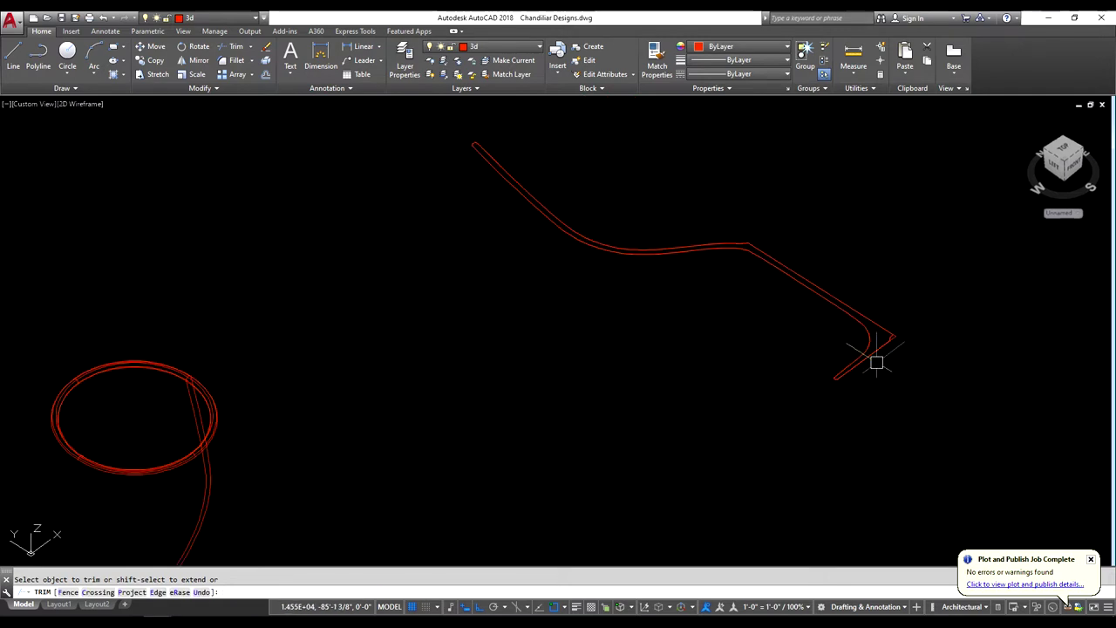
{"action": "scroll", "coordinate": [868, 348], "scroll_direction": "down", "scroll_amount": 1}
{"action": "key", "text": "Escape"}
{"action": "scroll", "coordinate": [862, 336], "scroll_direction": "up", "scroll_amount": 1}
{"action": "left_click", "coordinate": [1001, 297]}
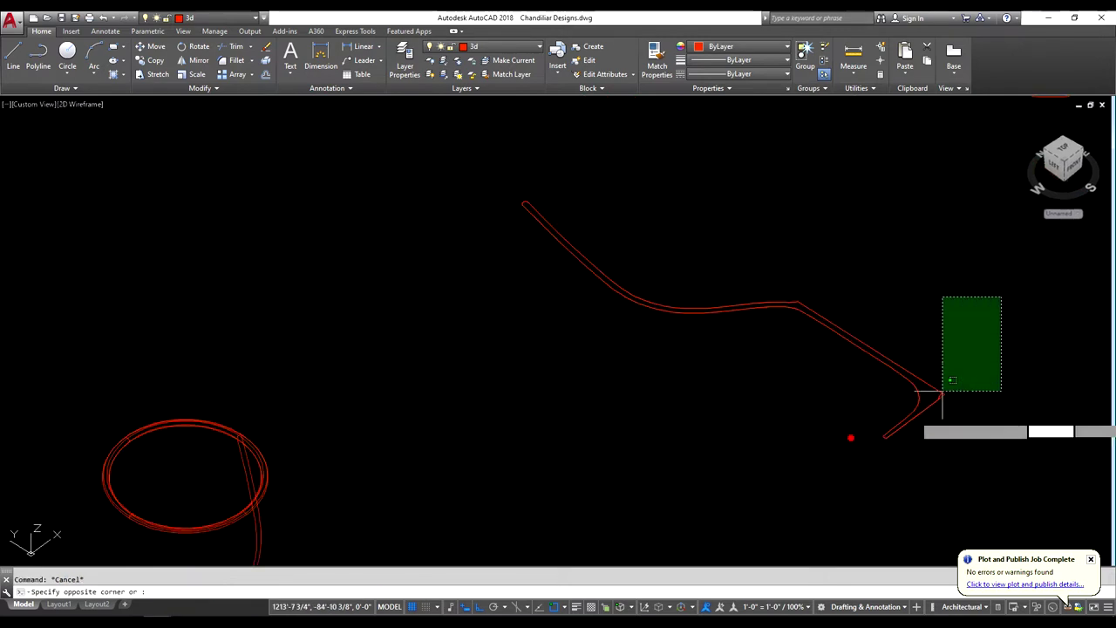
{"action": "left_click", "coordinate": [853, 438]}
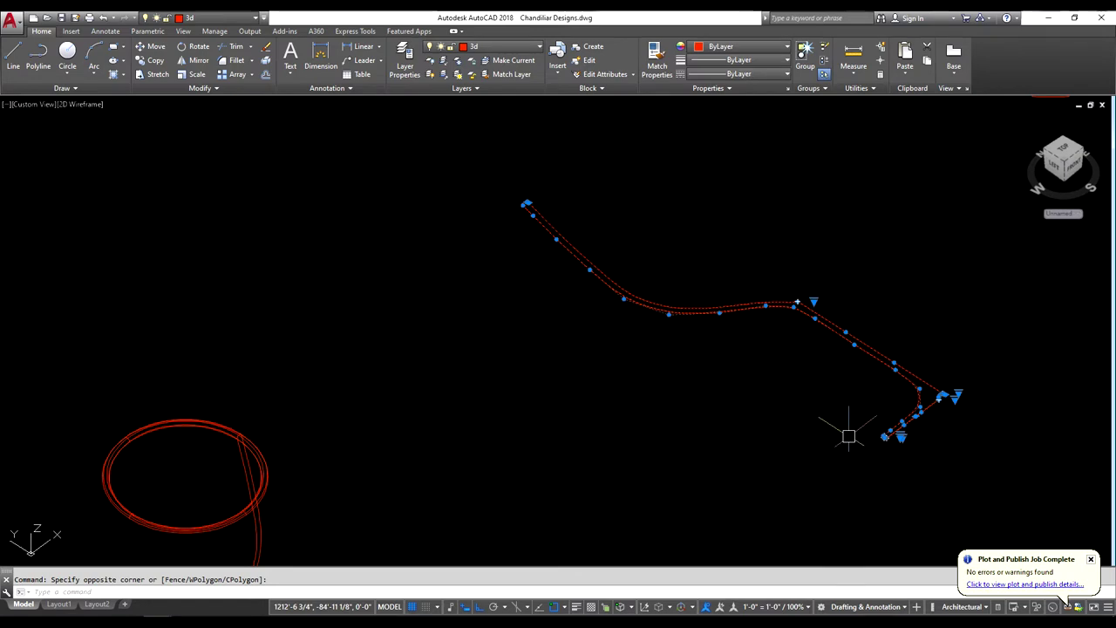
- Use 3DROTATE (3R) on the window-selected profile curve, turning it about an axis until it stands vertical
{"action": "type", "text": "3r"}
{"action": "key", "text": "Return"}
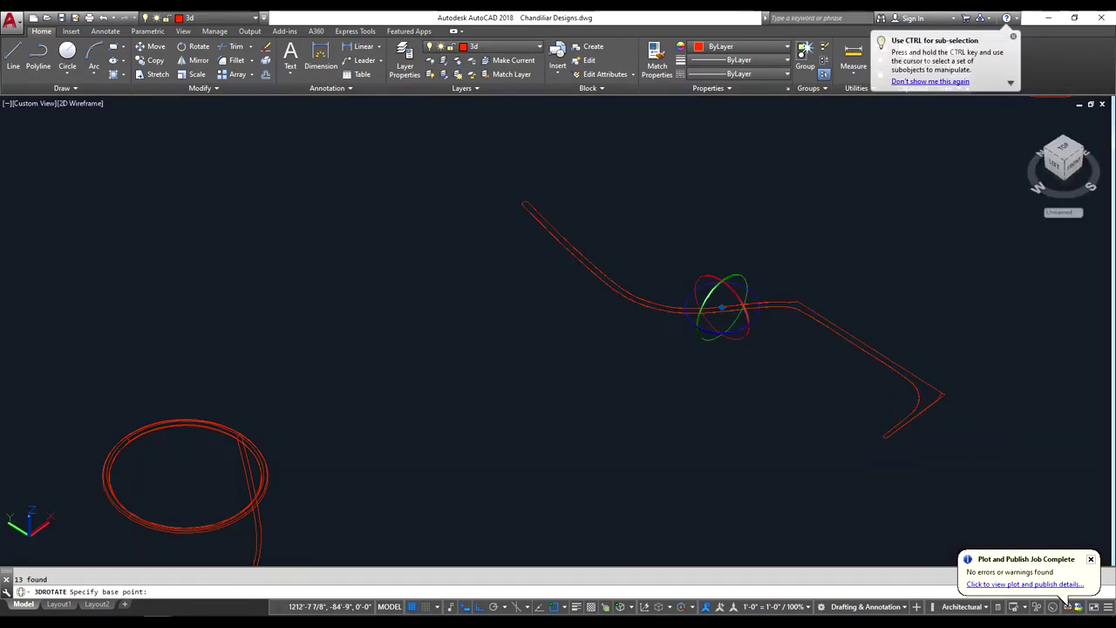
{"action": "key", "text": "Escape"}
{"action": "type", "text": "3R"}
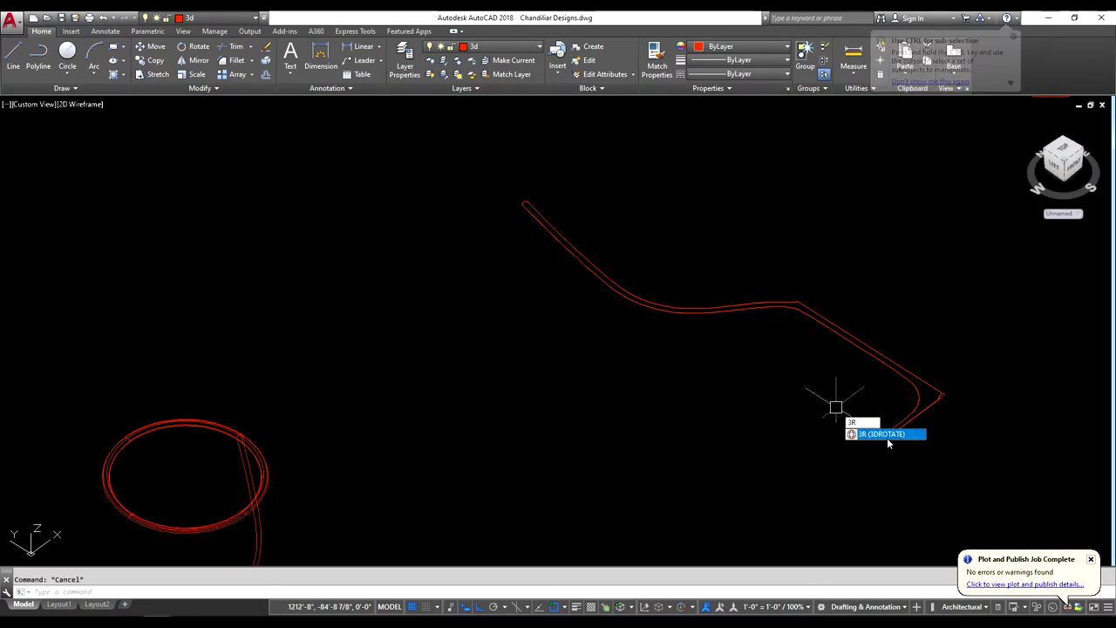
{"action": "left_click", "coordinate": [868, 435]}
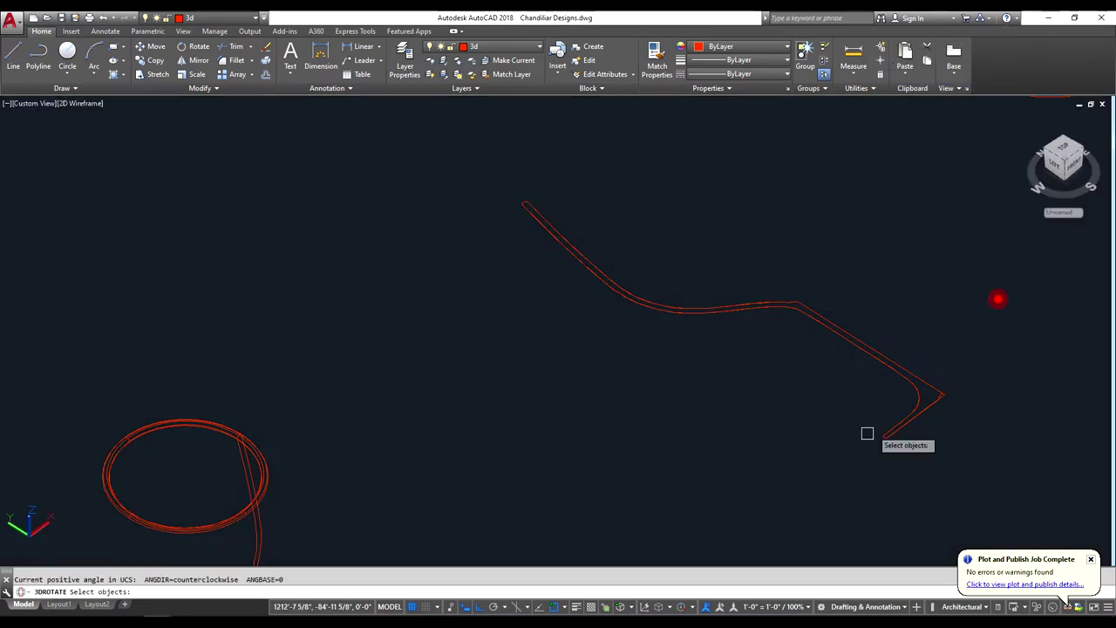
{"action": "left_click", "coordinate": [998, 299]}
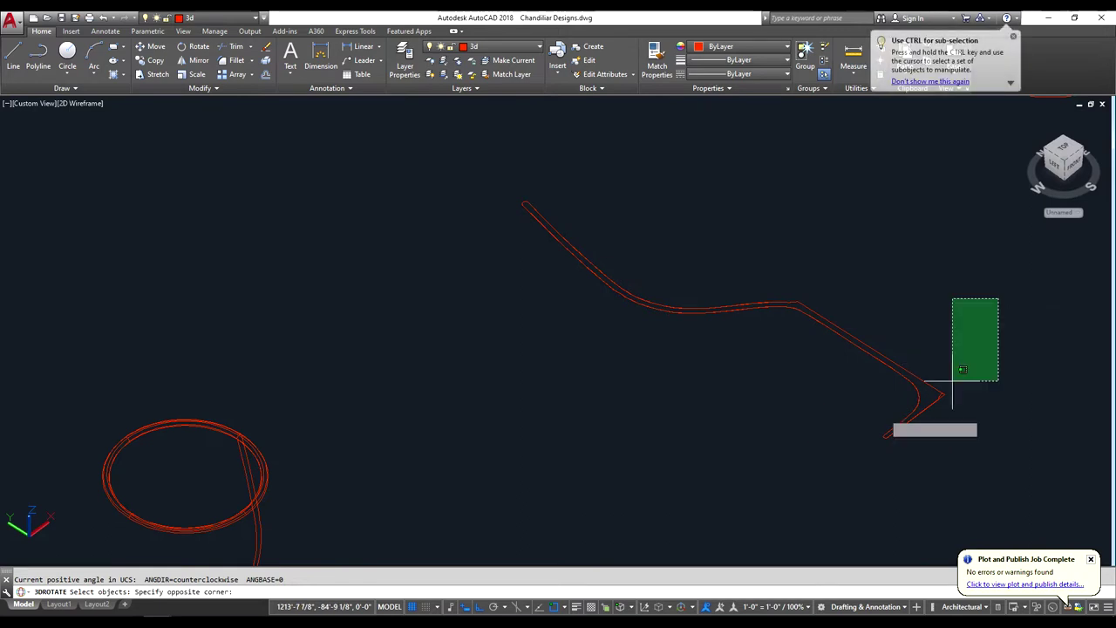
{"action": "left_click", "coordinate": [847, 435]}
{"action": "key", "text": "Return"}
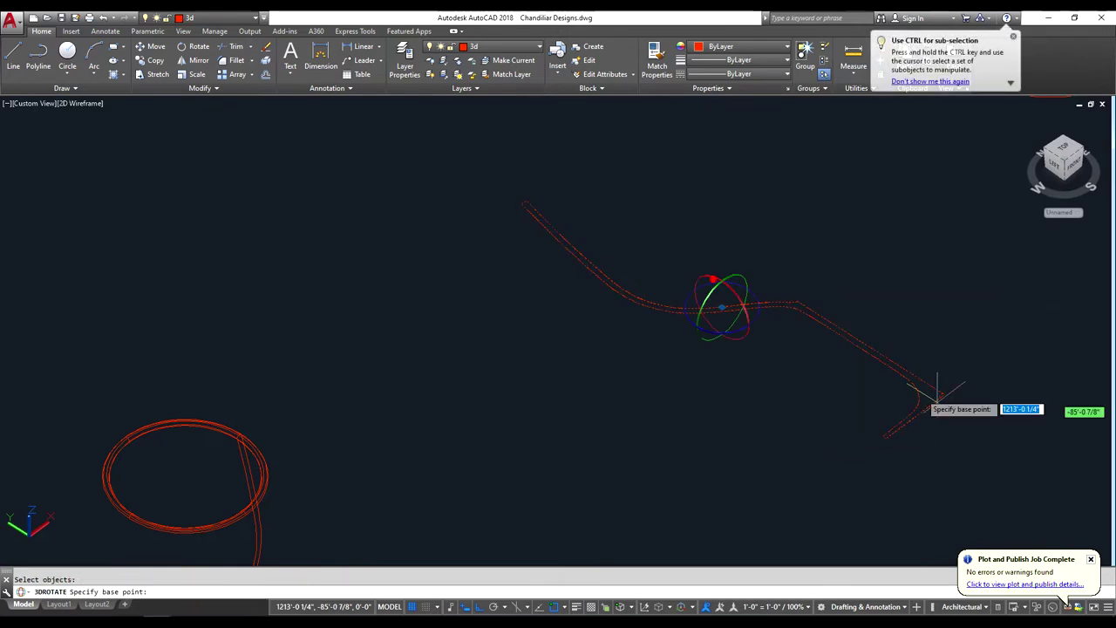
{"action": "left_click", "coordinate": [722, 306]}
{"action": "left_click", "coordinate": [726, 265]}
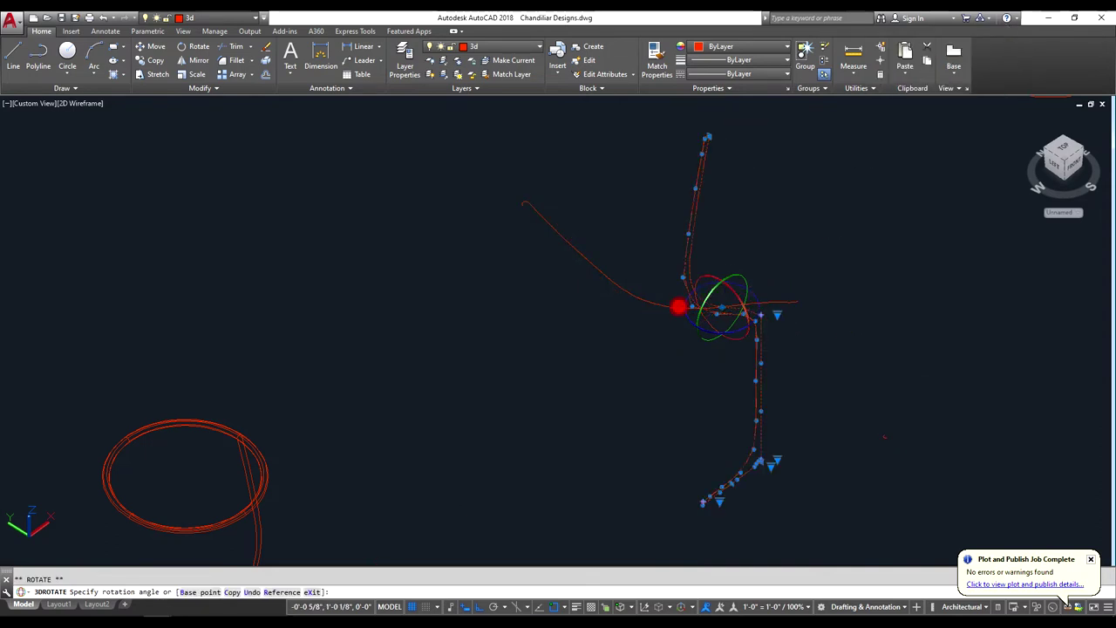
{"action": "left_click", "coordinate": [679, 307]}
{"action": "key", "text": "Escape"}
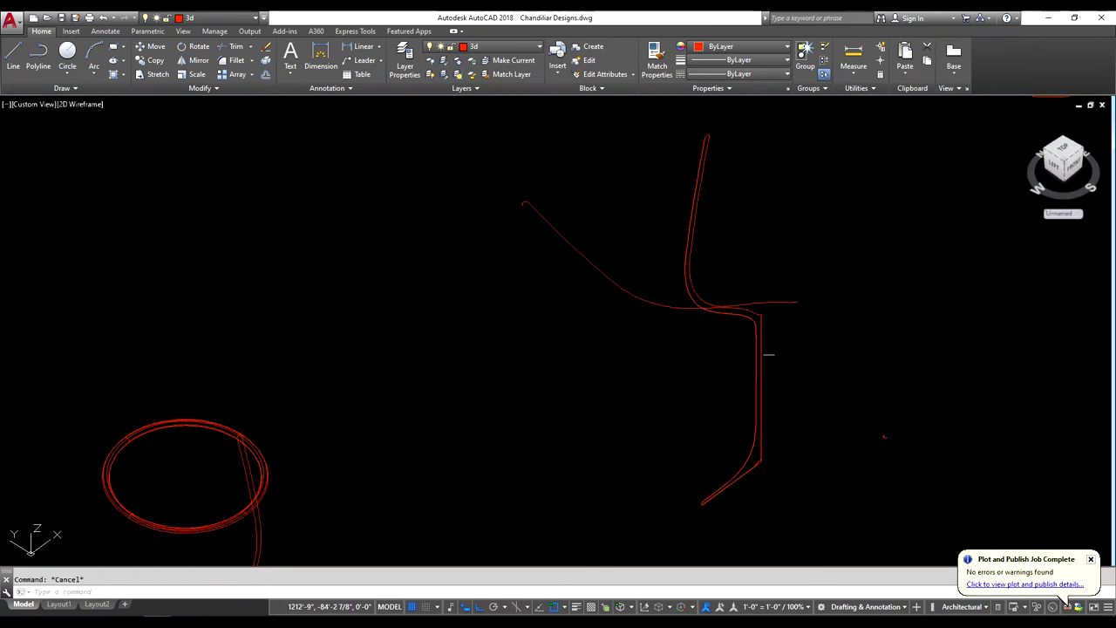
- Delete the long leftover curve and the small stray pieces
{"action": "left_click", "coordinate": [678, 306]}
{"action": "key", "text": "Delete"}
{"action": "left_click", "coordinate": [748, 310]}
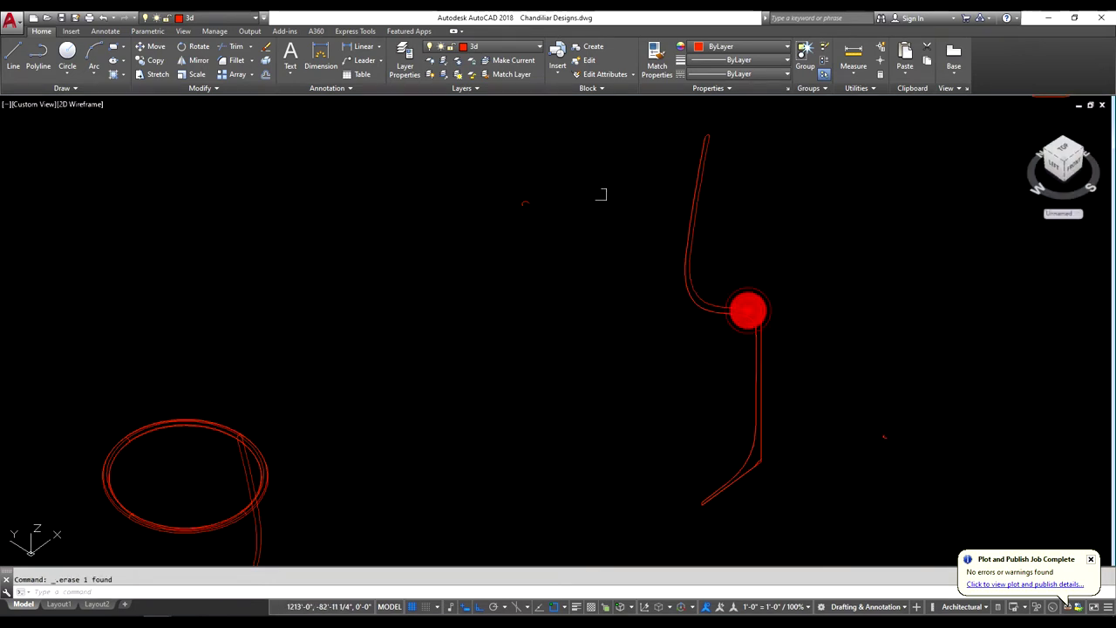
{"action": "left_click", "coordinate": [462, 282]}
{"action": "key", "text": "Delete"}
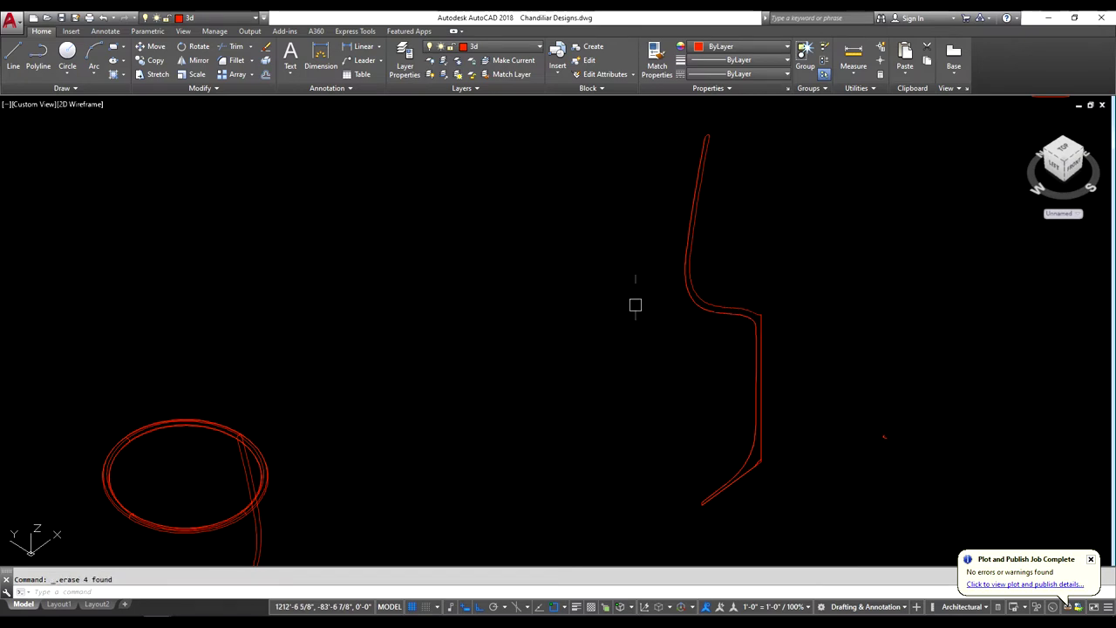
{"action": "middle_click_drag", "start_coordinate": [748, 310], "coordinate": [741, 358], "text": "shift"}
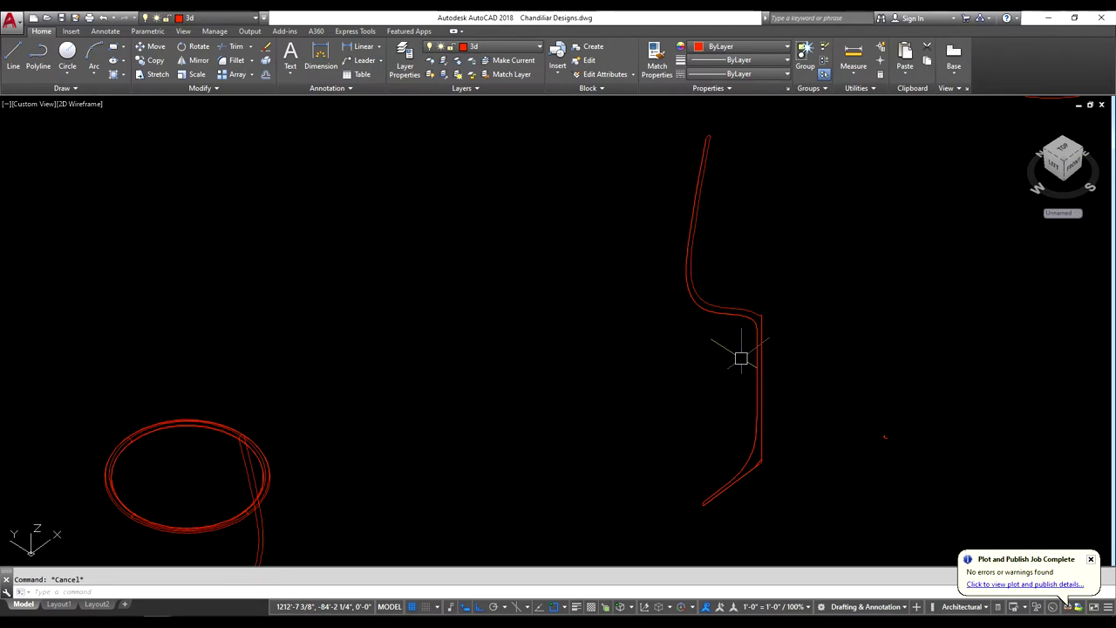
- Draw a circle centred at the profile's bottom corner with its radius reaching the profile's outer end
{"action": "type", "text": "c"}
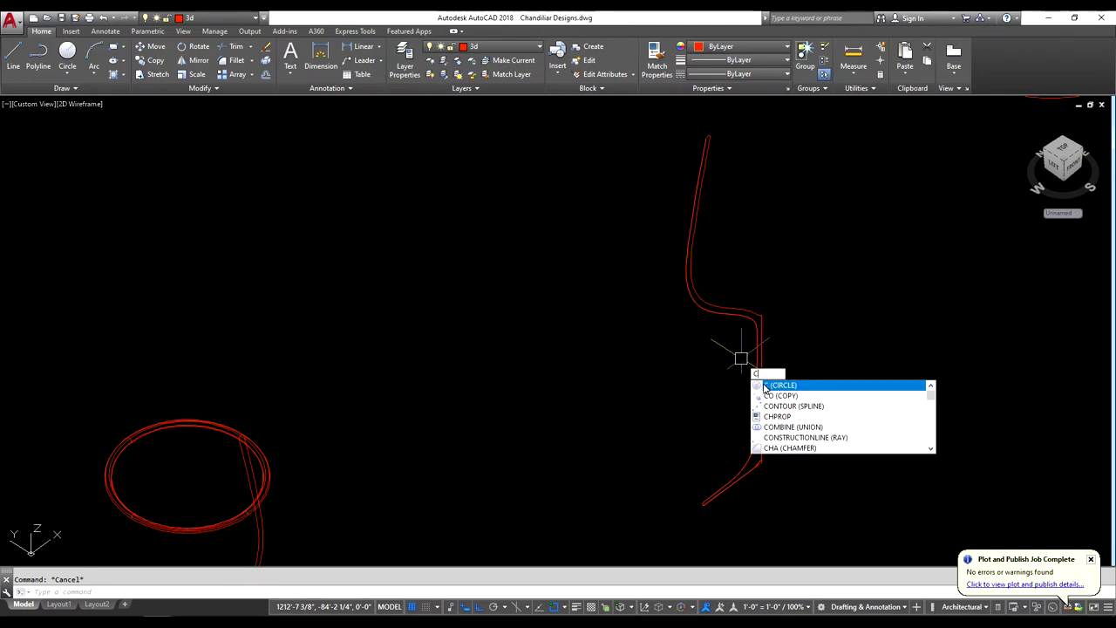
{"action": "key", "text": "Return"}
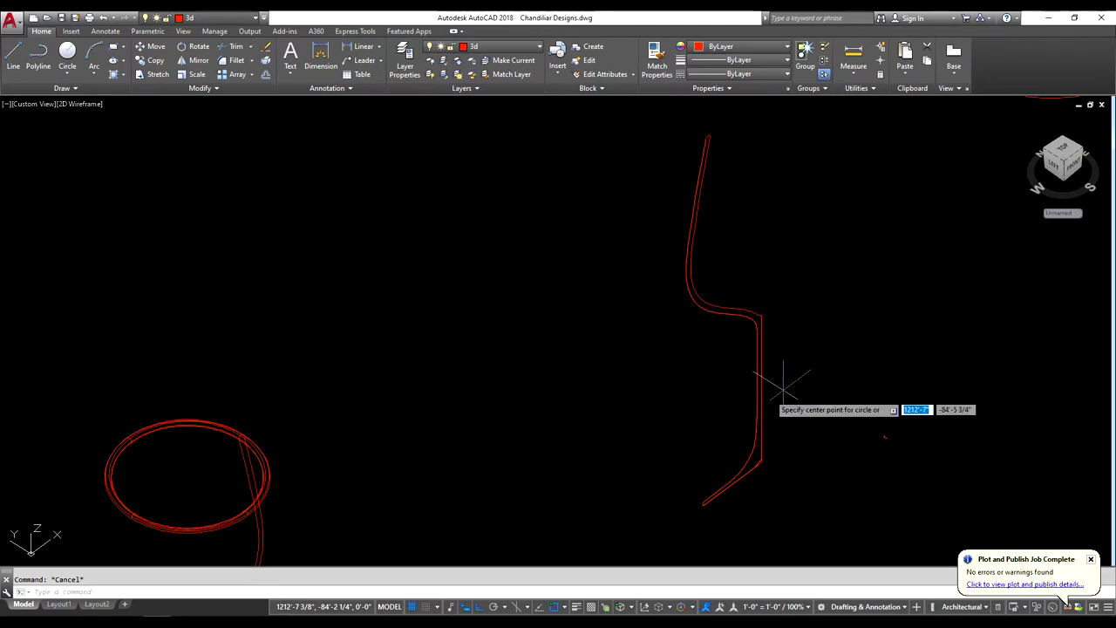
{"action": "scroll", "coordinate": [734, 460], "scroll_direction": "up", "scroll_amount": 2}
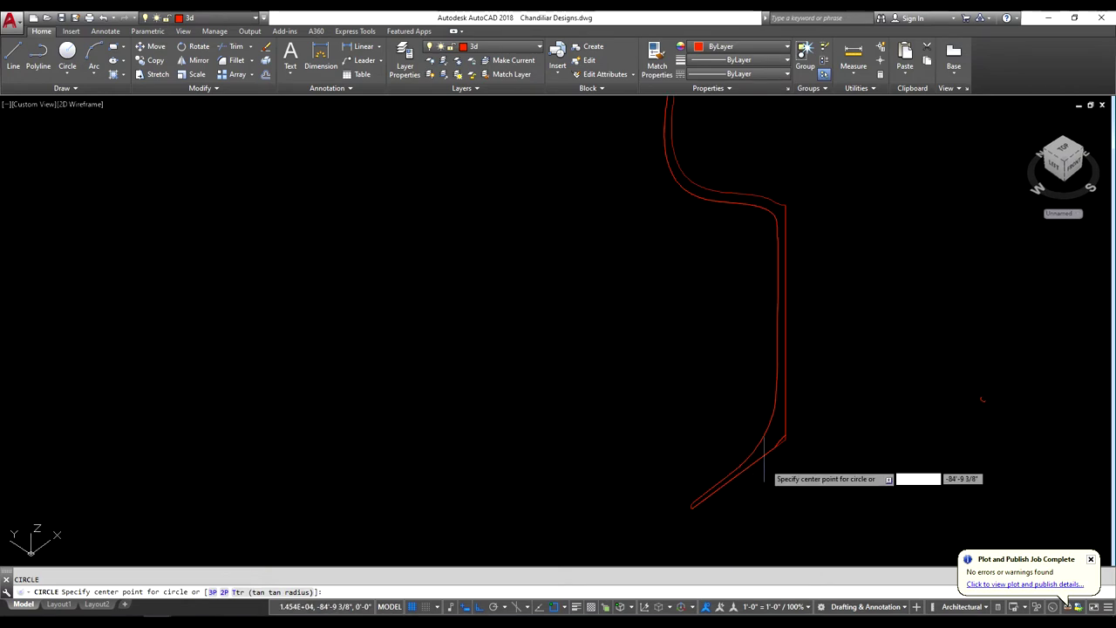
{"action": "scroll", "coordinate": [801, 425], "scroll_direction": "up", "scroll_amount": 2}
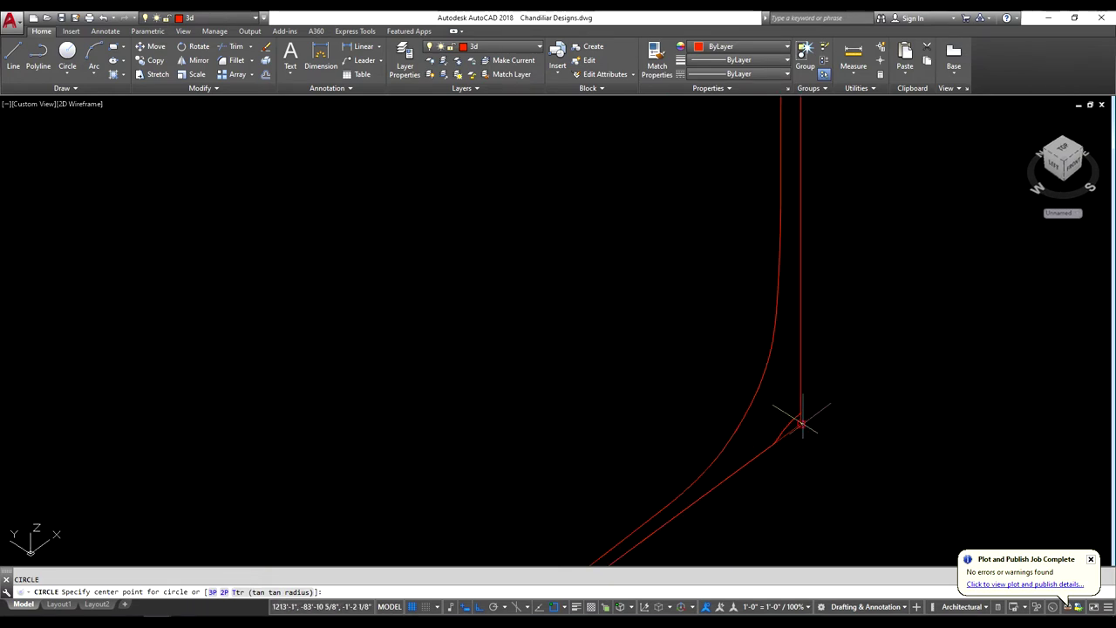
{"action": "left_click", "coordinate": [801, 425]}
{"action": "scroll", "coordinate": [655, 514], "scroll_direction": "down", "scroll_amount": 2}
{"action": "scroll", "coordinate": [642, 409], "scroll_direction": "down", "scroll_amount": 2}
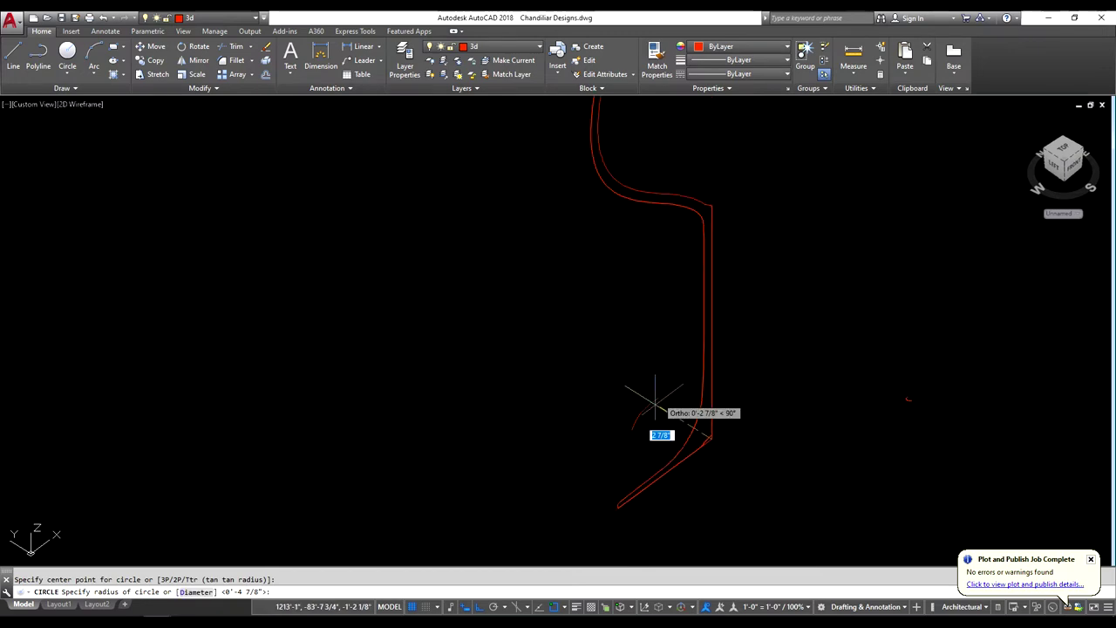
{"action": "scroll", "coordinate": [610, 519], "scroll_direction": "up", "scroll_amount": 4}
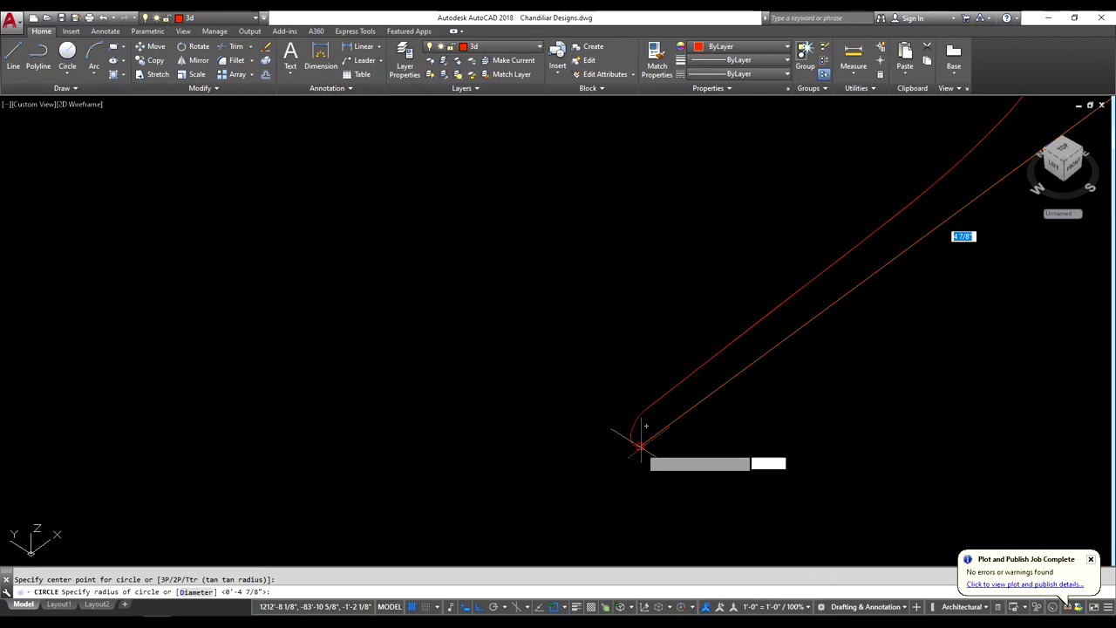
{"action": "left_click", "coordinate": [641, 447]}
{"action": "scroll", "coordinate": [598, 480], "scroll_direction": "down", "scroll_amount": 2}
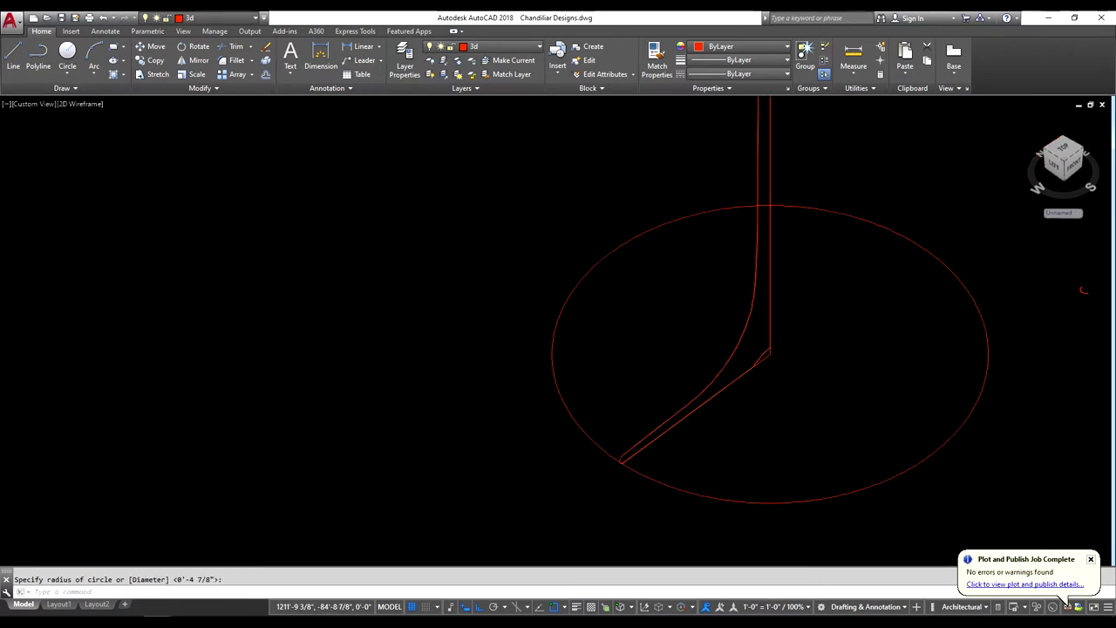
{"action": "scroll", "coordinate": [662, 418], "scroll_direction": "down", "scroll_amount": 2}
{"action": "key", "text": "Escape"}
{"action": "scroll", "coordinate": [686, 379], "scroll_direction": "up", "scroll_amount": 2}
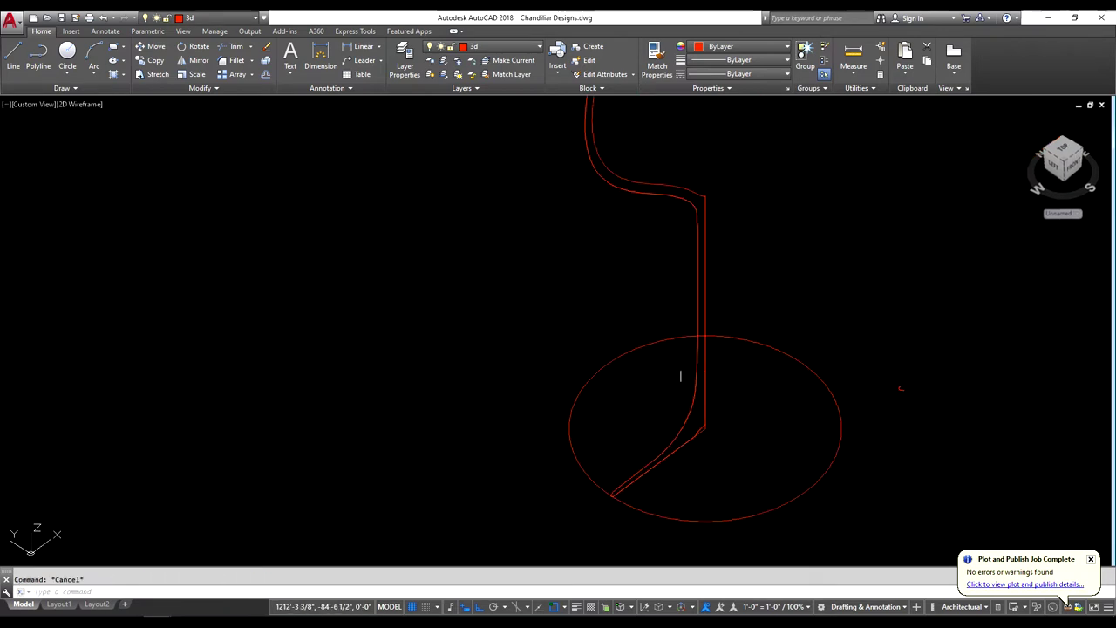
{"action": "scroll", "coordinate": [670, 413], "scroll_direction": "down", "scroll_amount": 2}
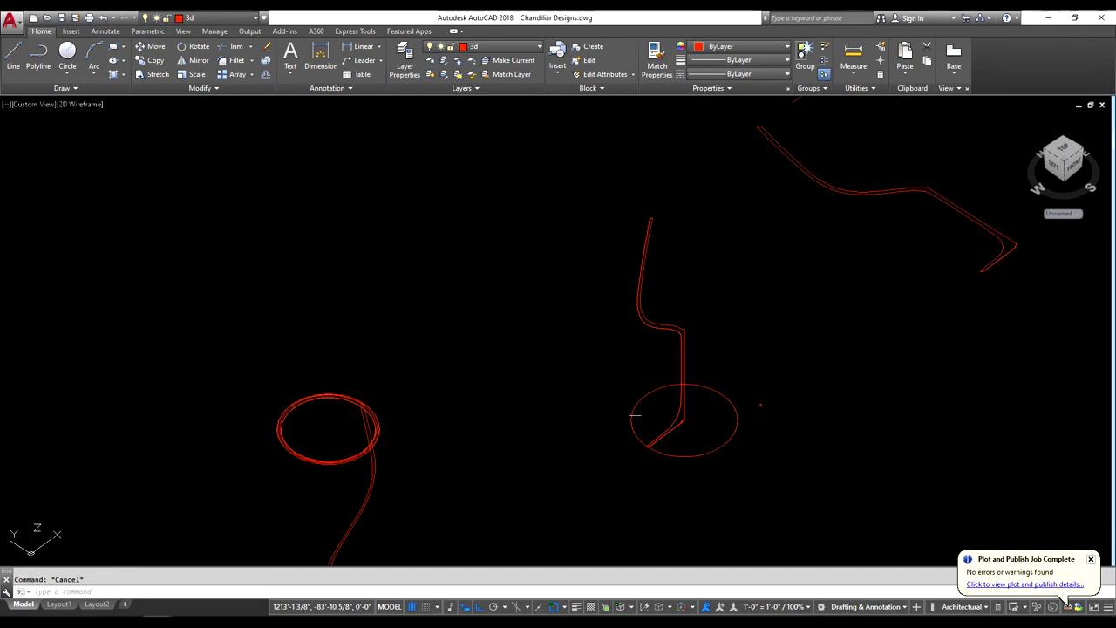
- Run SWEEP with the upright profile curve as the shape and the base circle as the path
{"action": "type", "text": "s"}
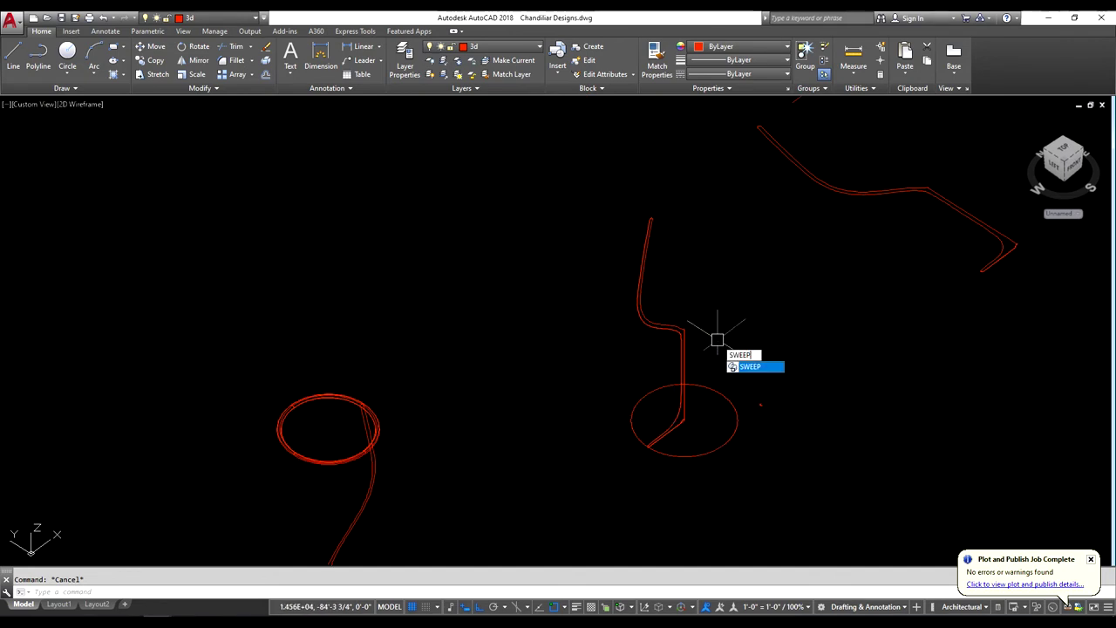
{"action": "left_click", "coordinate": [750, 370]}
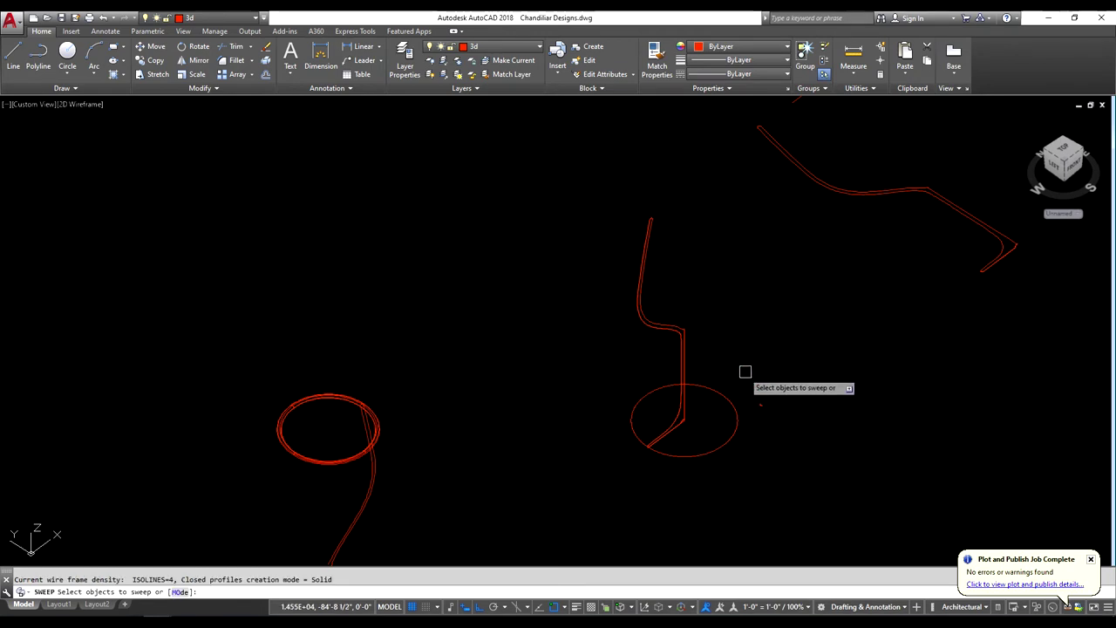
{"action": "left_click", "coordinate": [684, 351]}
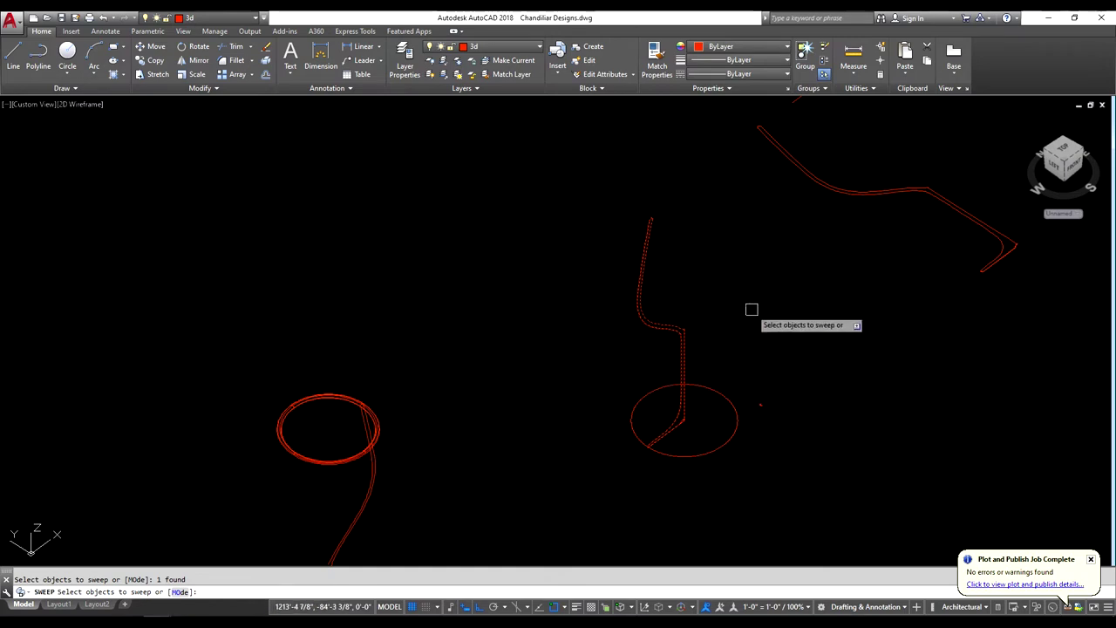
{"action": "key", "text": "Return"}
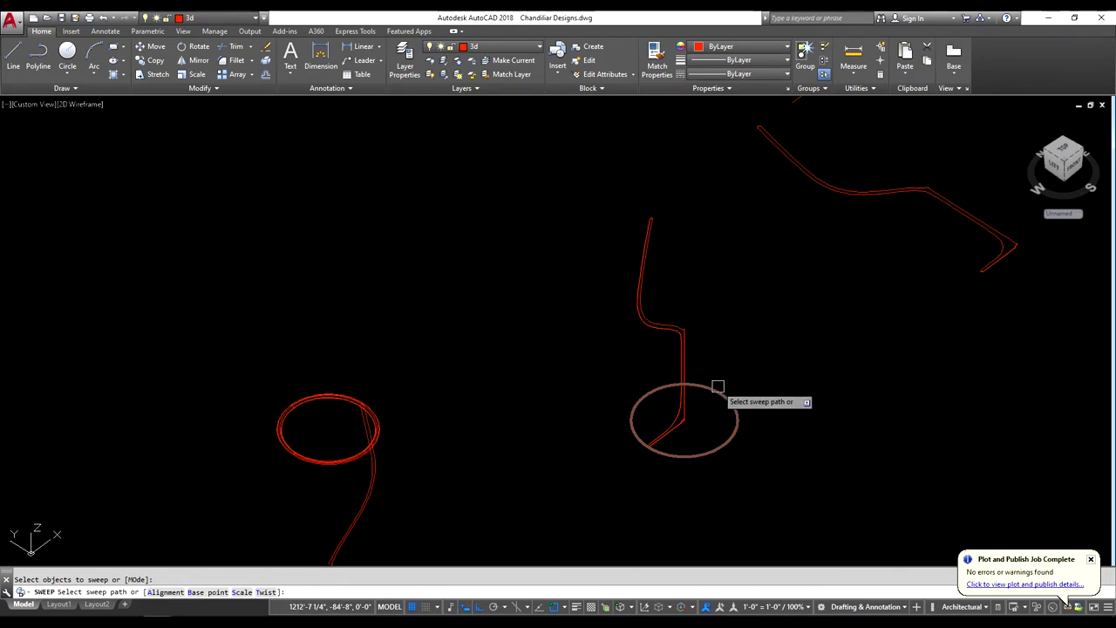
{"action": "key", "text": "Escape"}
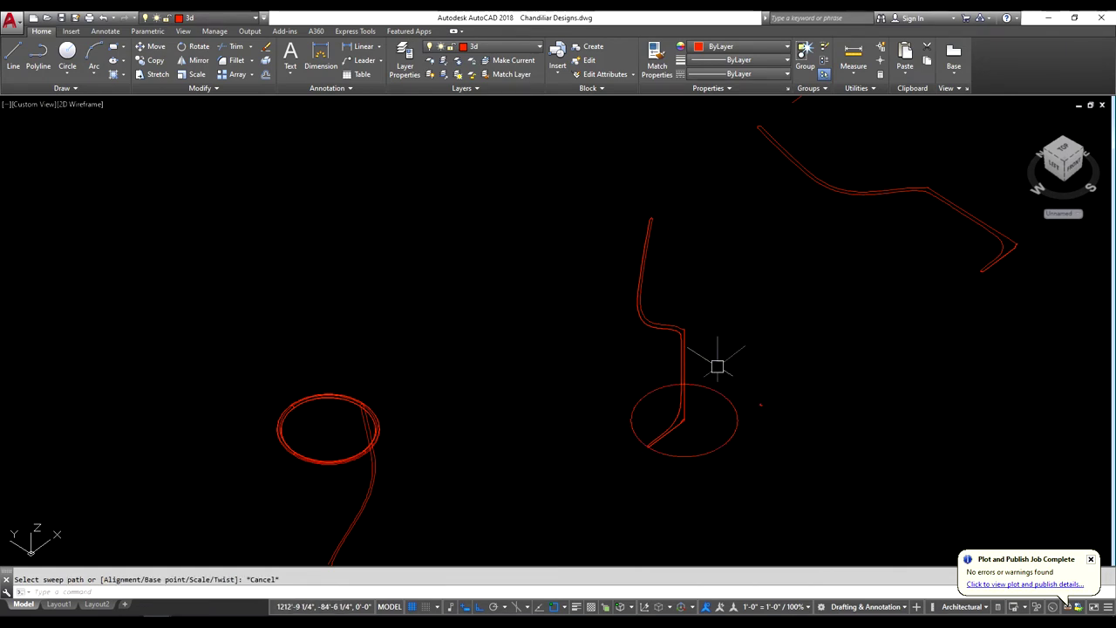
{"action": "type", "text": "swee"}
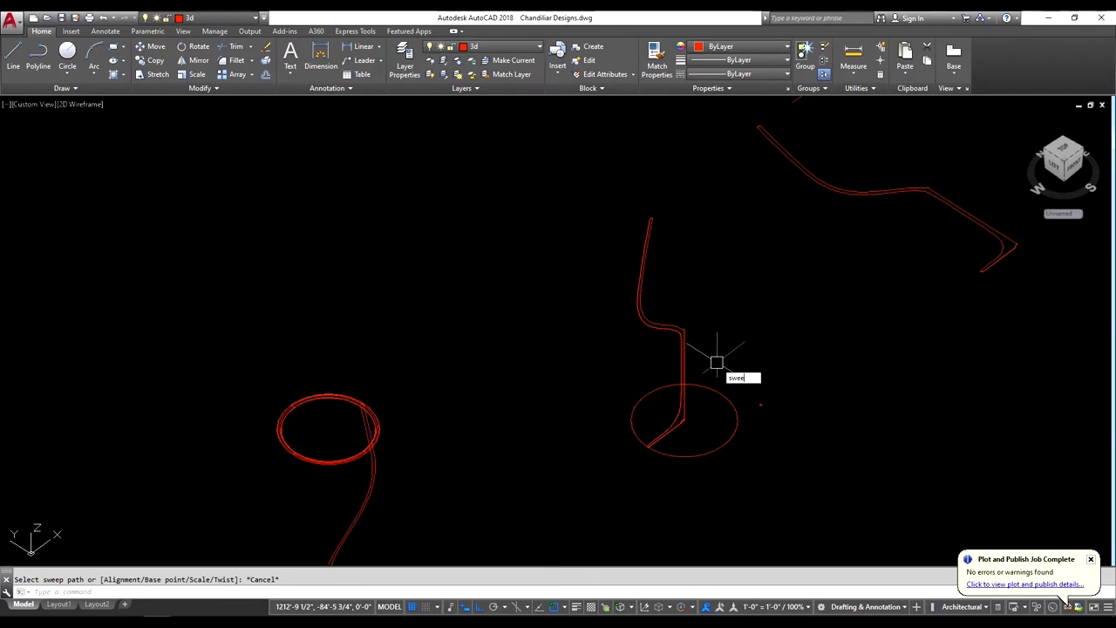
{"action": "type", "text": "p"}
{"action": "key", "text": "Return"}
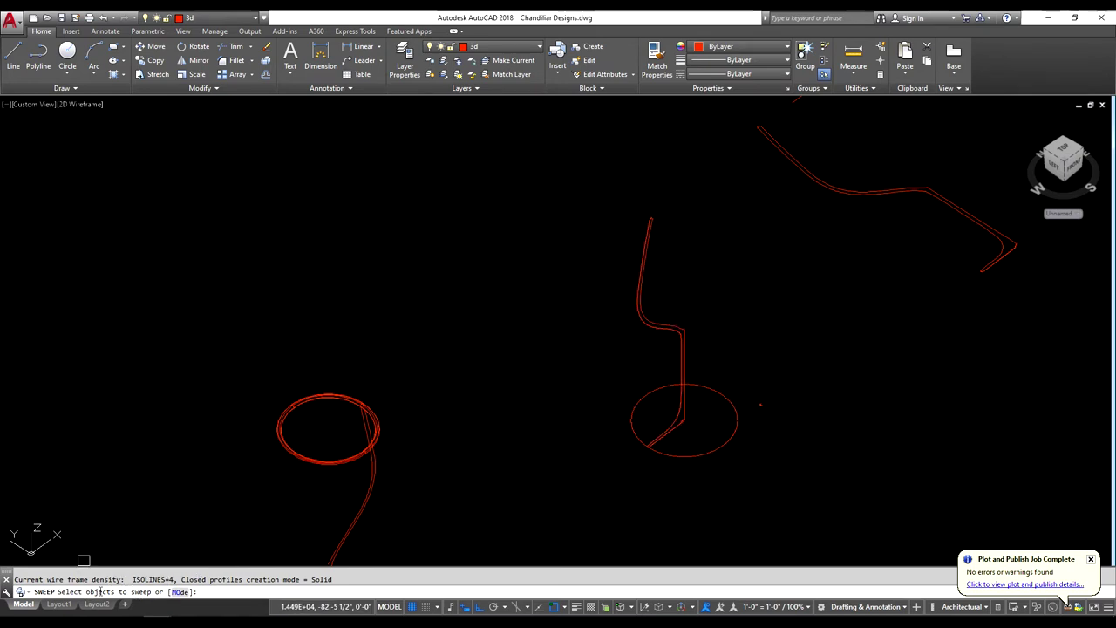
{"action": "left_click", "coordinate": [649, 322]}
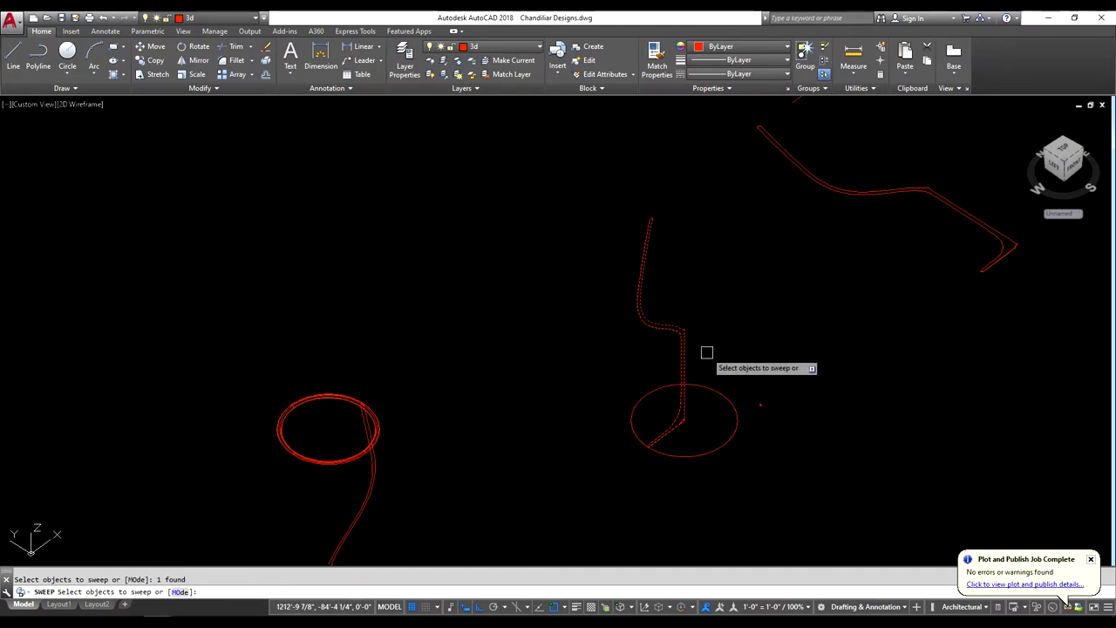
{"action": "key", "text": "Return"}
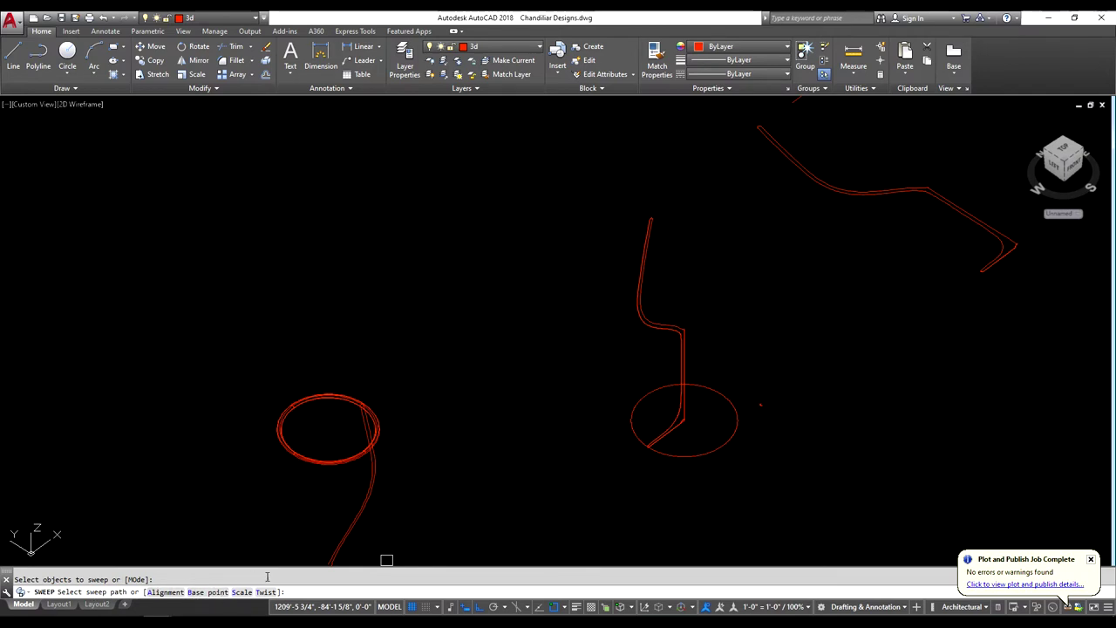
{"action": "left_click", "coordinate": [716, 394]}
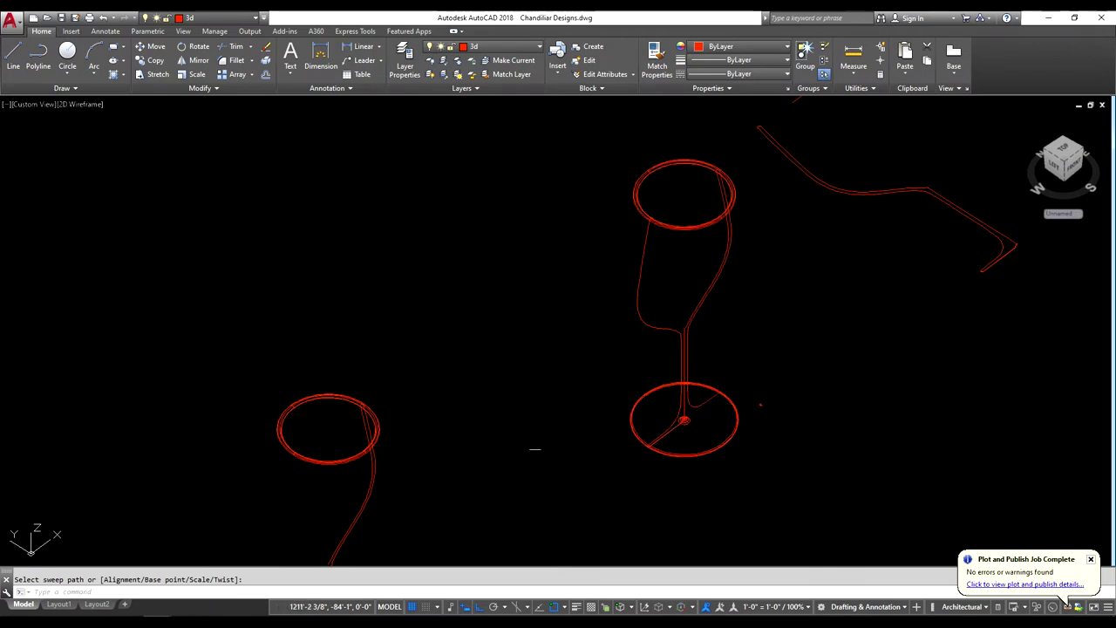
- Erase the leftover stem path curve beside the new swept glass
{"action": "scroll", "coordinate": [602, 380], "scroll_direction": "down", "scroll_amount": 3}
{"action": "scroll", "coordinate": [662, 366], "scroll_direction": "up", "scroll_amount": 2}
{"action": "scroll", "coordinate": [659, 430], "scroll_direction": "up", "scroll_amount": 2}
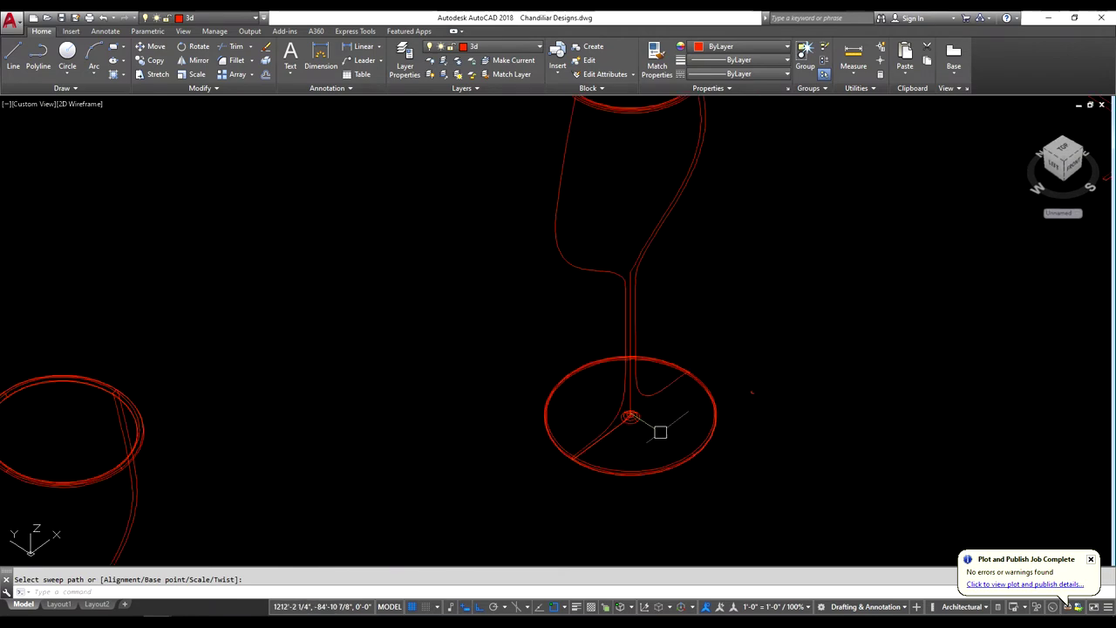
{"action": "scroll", "coordinate": [655, 463], "scroll_direction": "up", "scroll_amount": 1}
{"action": "scroll", "coordinate": [629, 418], "scroll_direction": "up", "scroll_amount": 3}
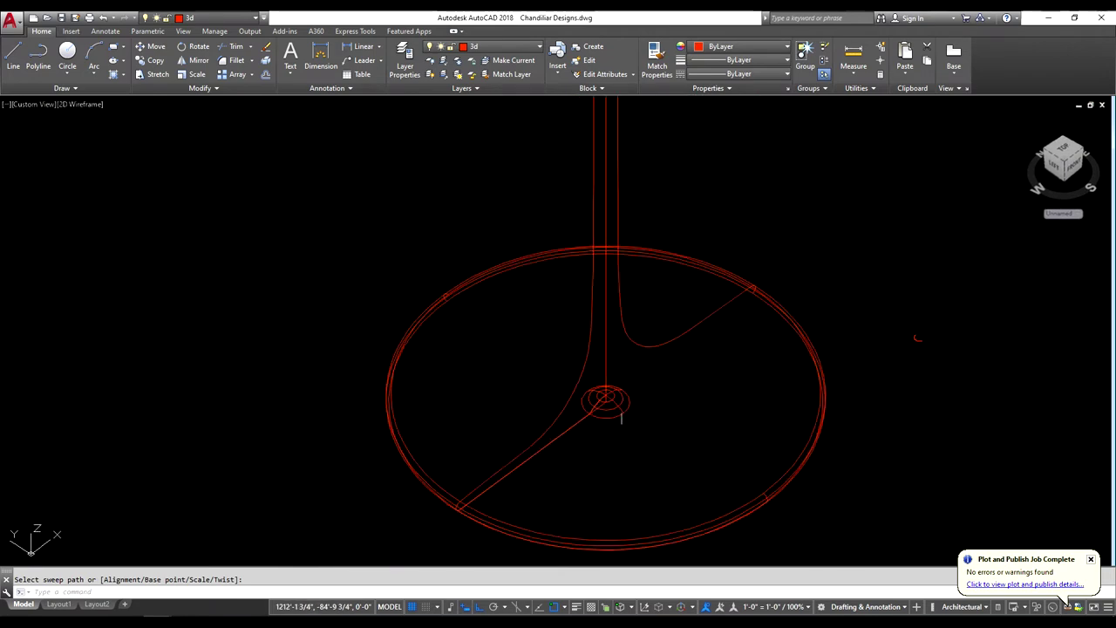
{"action": "scroll", "coordinate": [626, 416], "scroll_direction": "up", "scroll_amount": 2}
{"action": "left_click", "coordinate": [607, 404]}
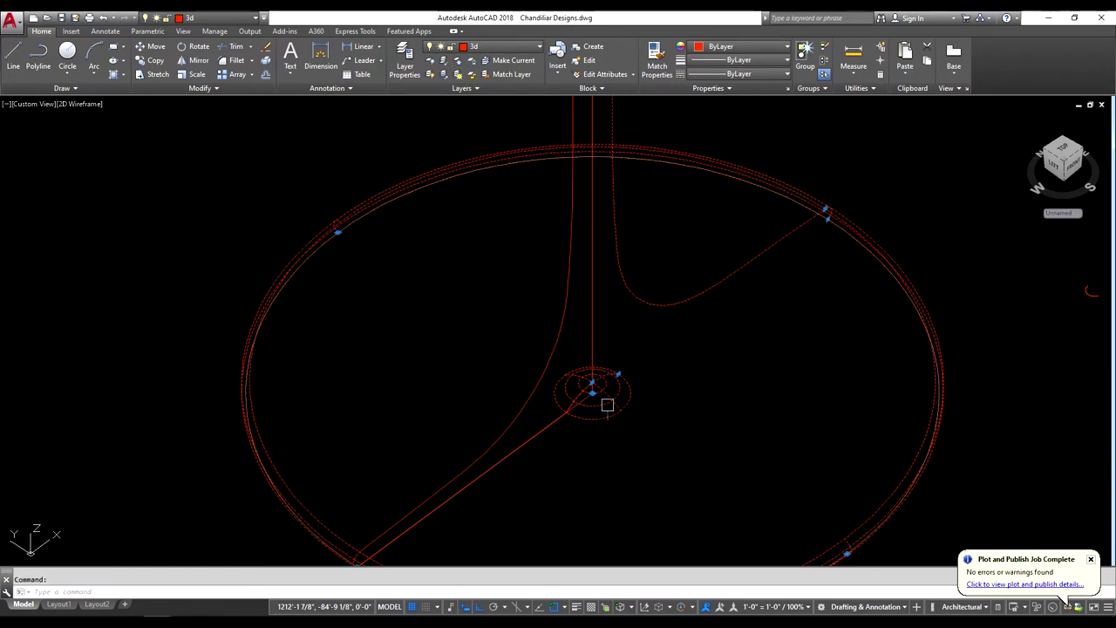
{"action": "scroll", "coordinate": [613, 424], "scroll_direction": "down", "scroll_amount": 1}
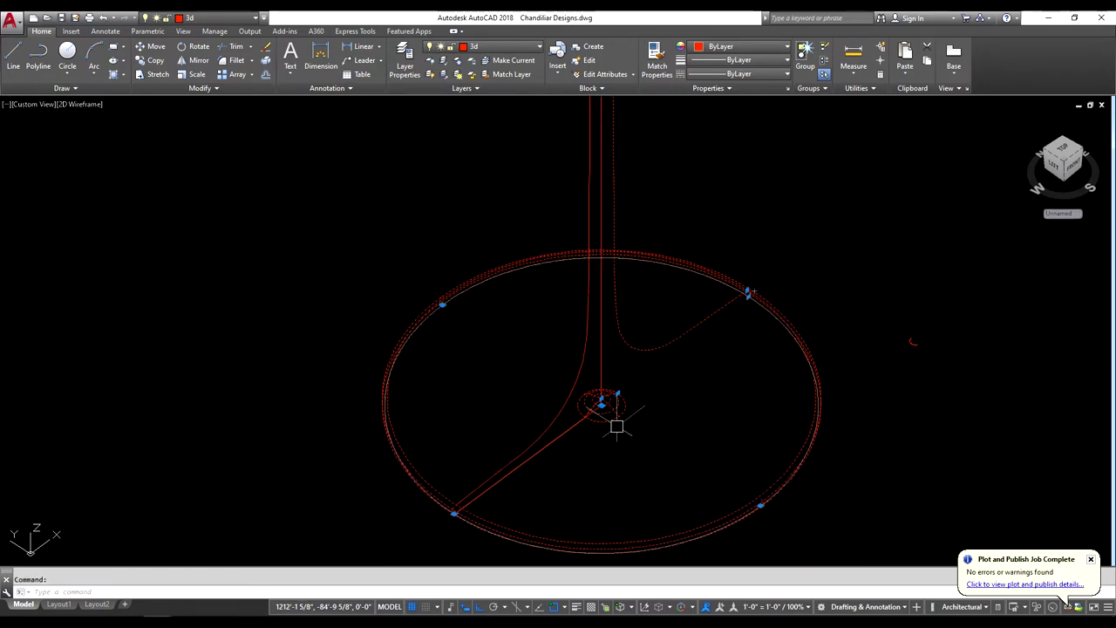
{"action": "scroll", "coordinate": [613, 425], "scroll_direction": "down", "scroll_amount": 1}
{"action": "scroll", "coordinate": [621, 421], "scroll_direction": "down", "scroll_amount": 1}
{"action": "scroll", "coordinate": [645, 405], "scroll_direction": "down", "scroll_amount": 2}
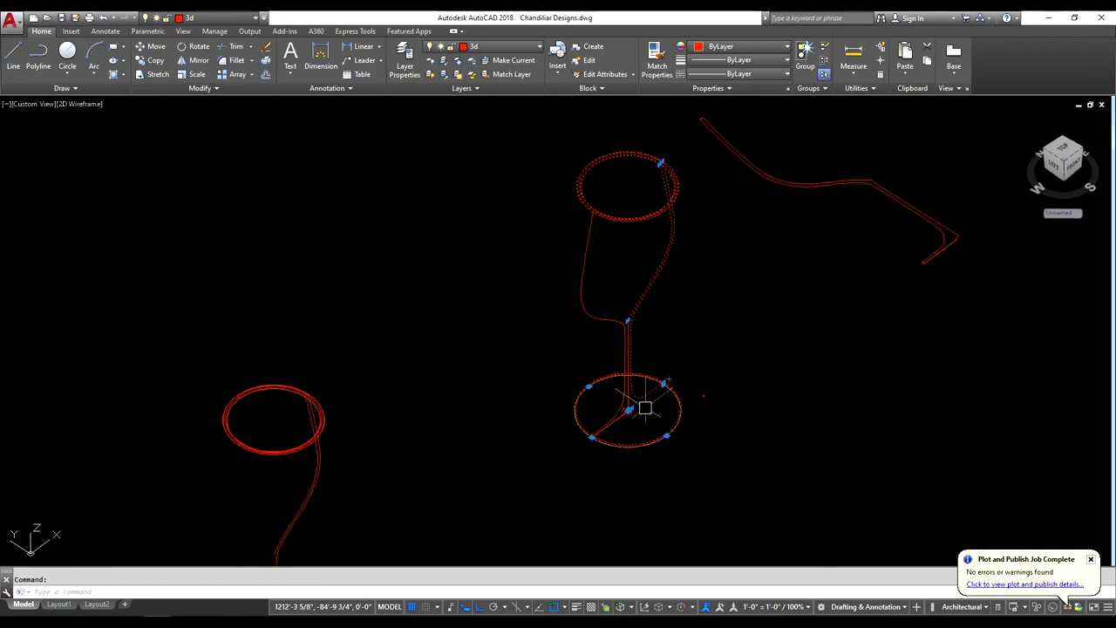
{"action": "scroll", "coordinate": [669, 318], "scroll_direction": "down", "scroll_amount": 2}
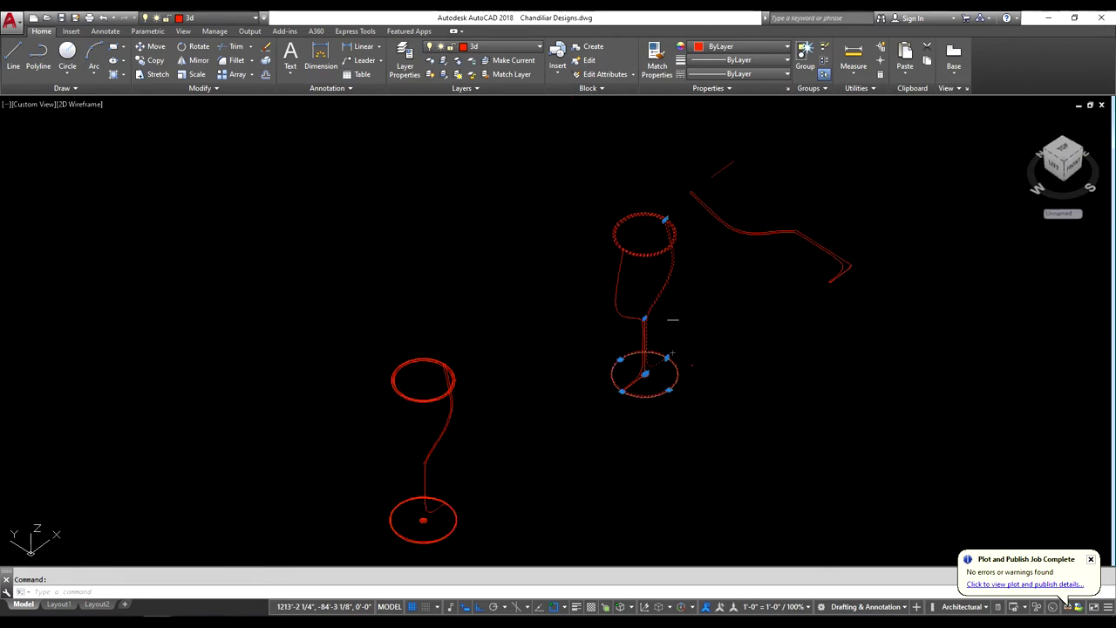
{"action": "key", "text": "Escape"}
{"action": "left_click", "coordinate": [613, 303]}
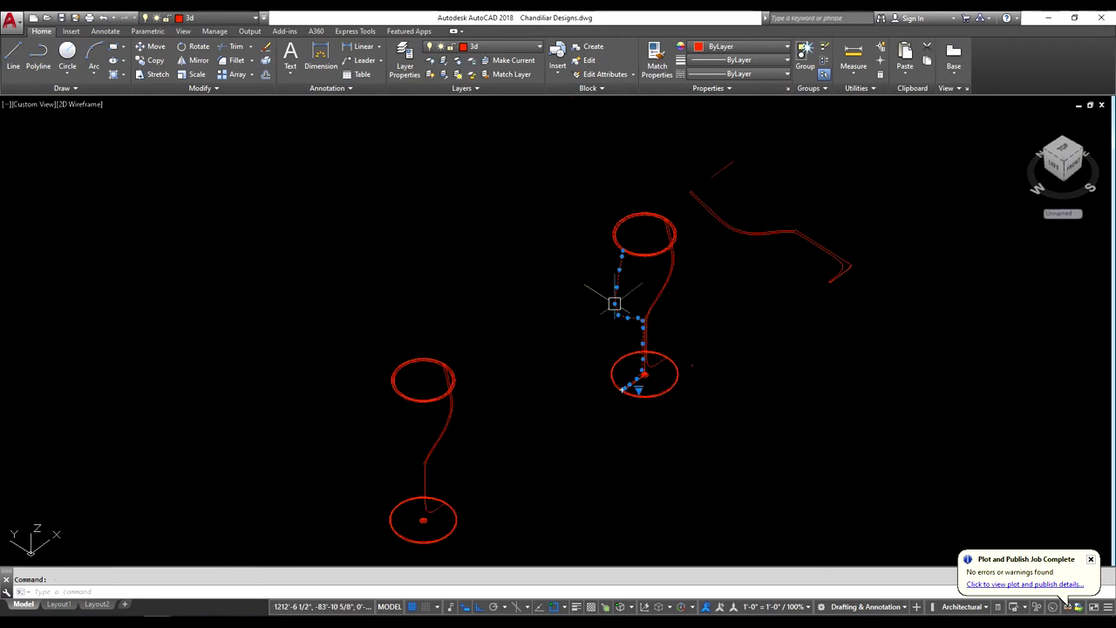
{"action": "key", "text": "Delete"}
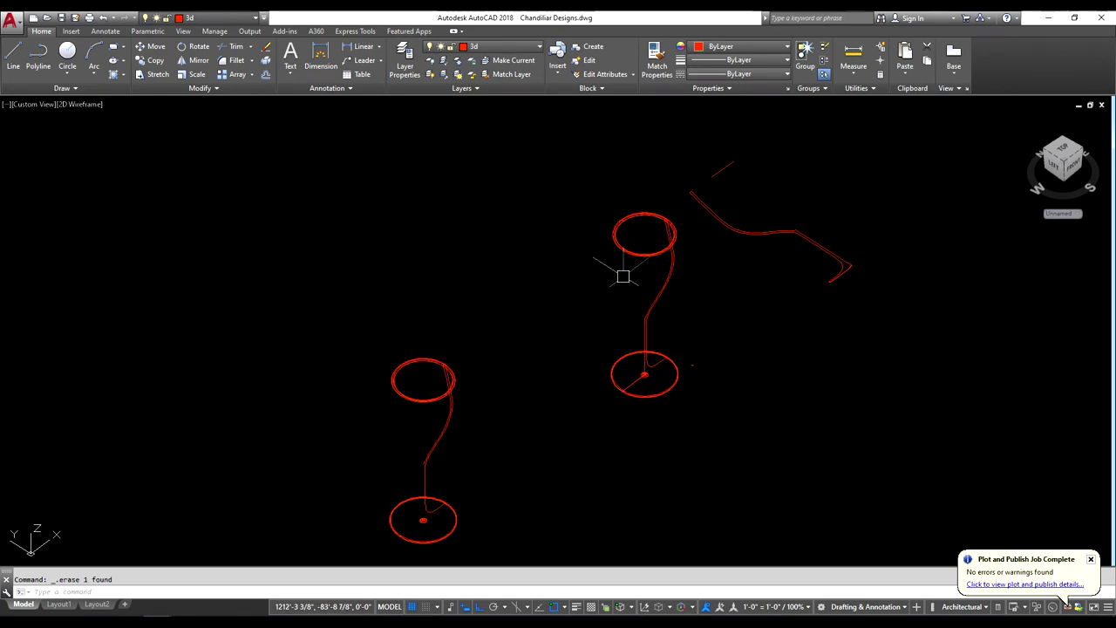
- Erase the vertical stem line and the diagonal base line, leaving only the swept glass
{"action": "scroll", "coordinate": [655, 328], "scroll_direction": "up", "scroll_amount": 2}
{"action": "scroll", "coordinate": [633, 374], "scroll_direction": "up", "scroll_amount": 1}
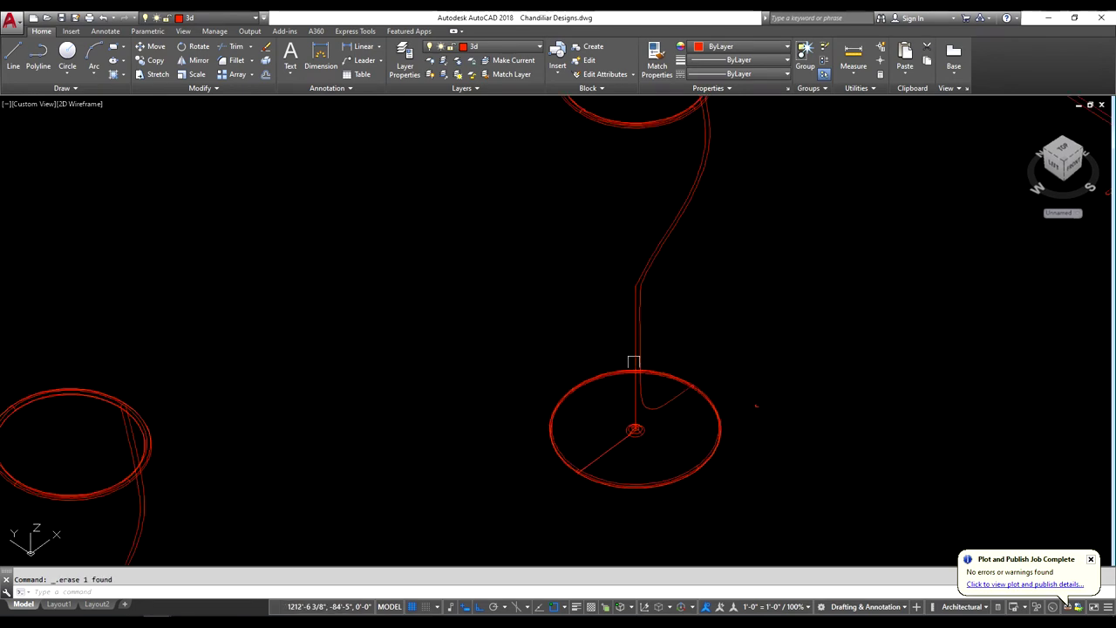
{"action": "scroll", "coordinate": [632, 399], "scroll_direction": "up", "scroll_amount": 1}
{"action": "left_click", "coordinate": [633, 399]}
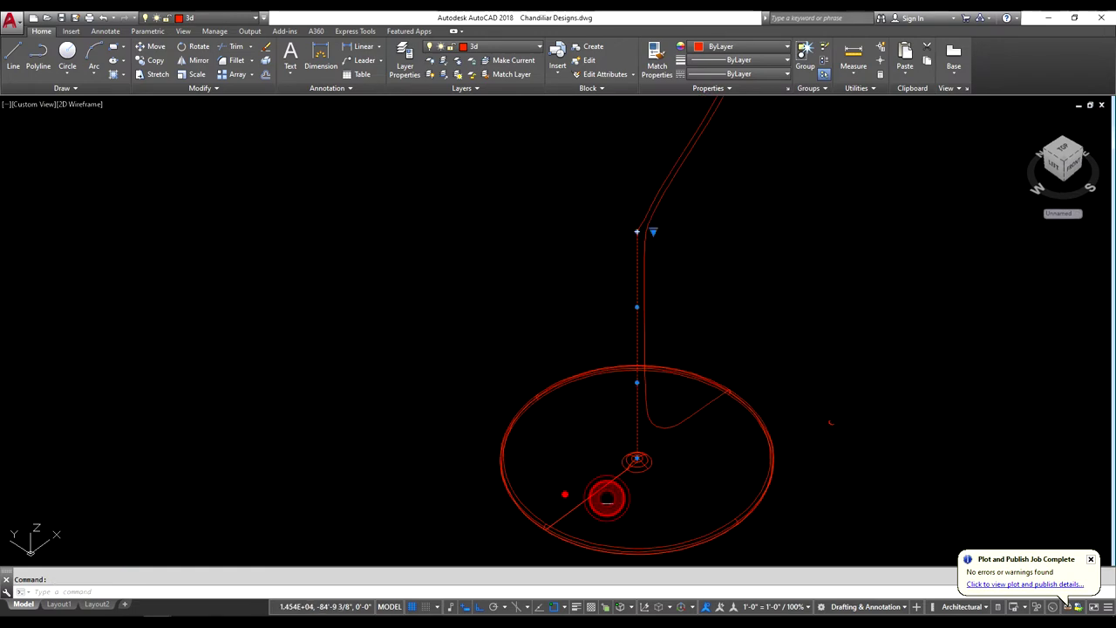
{"action": "left_click", "coordinate": [567, 495]}
{"action": "key", "text": "Delete"}
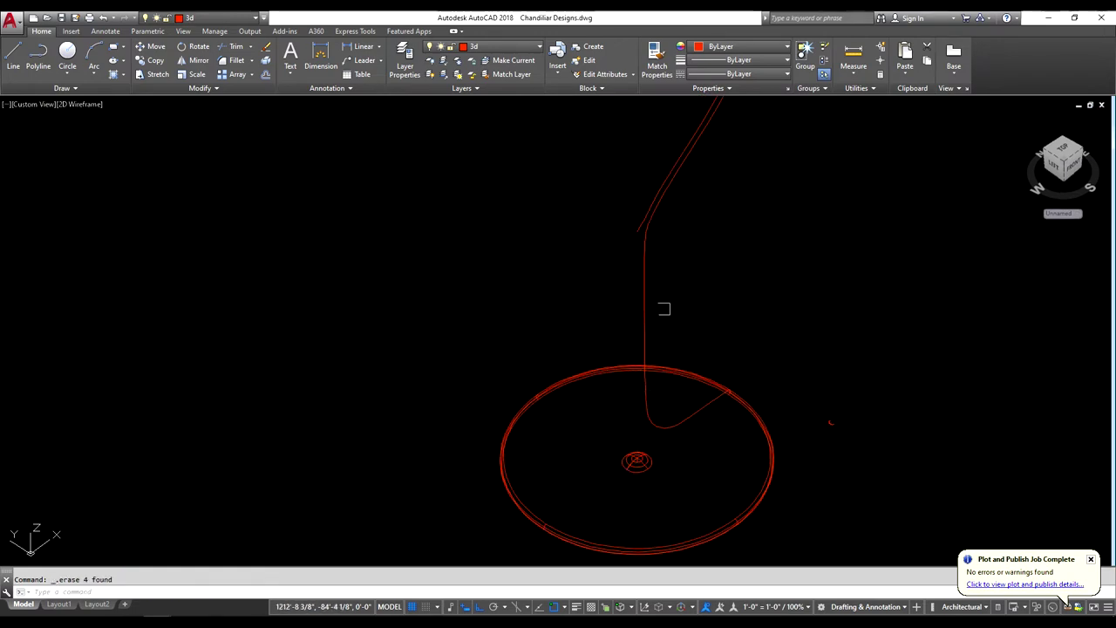
{"action": "left_click", "coordinate": [634, 227]}
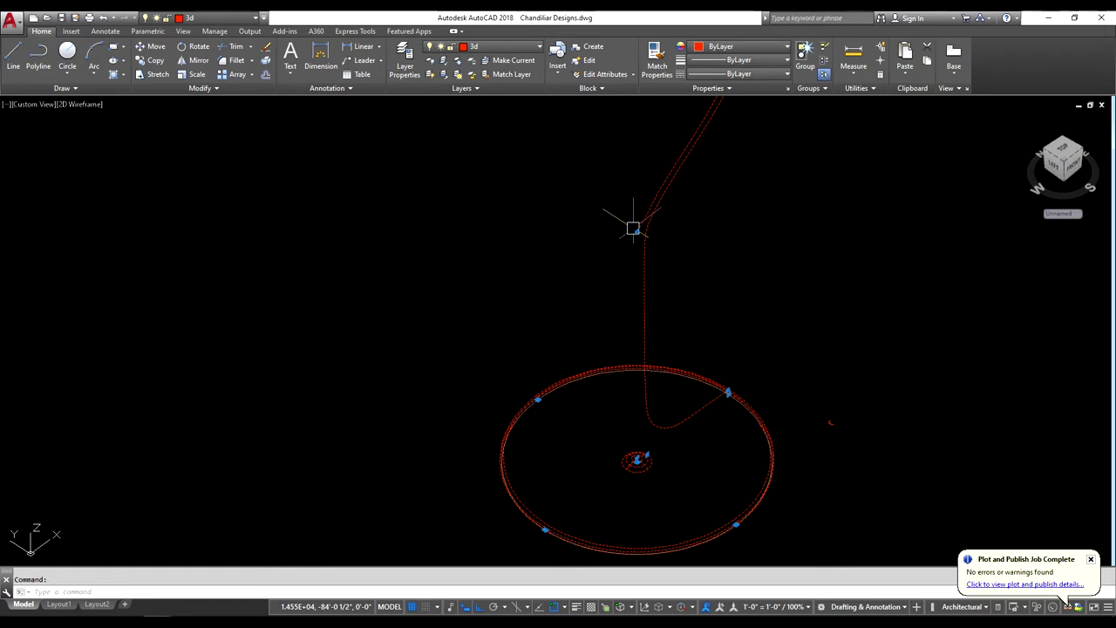
{"action": "scroll", "coordinate": [628, 257], "scroll_direction": "down", "scroll_amount": 3}
{"action": "key", "text": "Escape"}
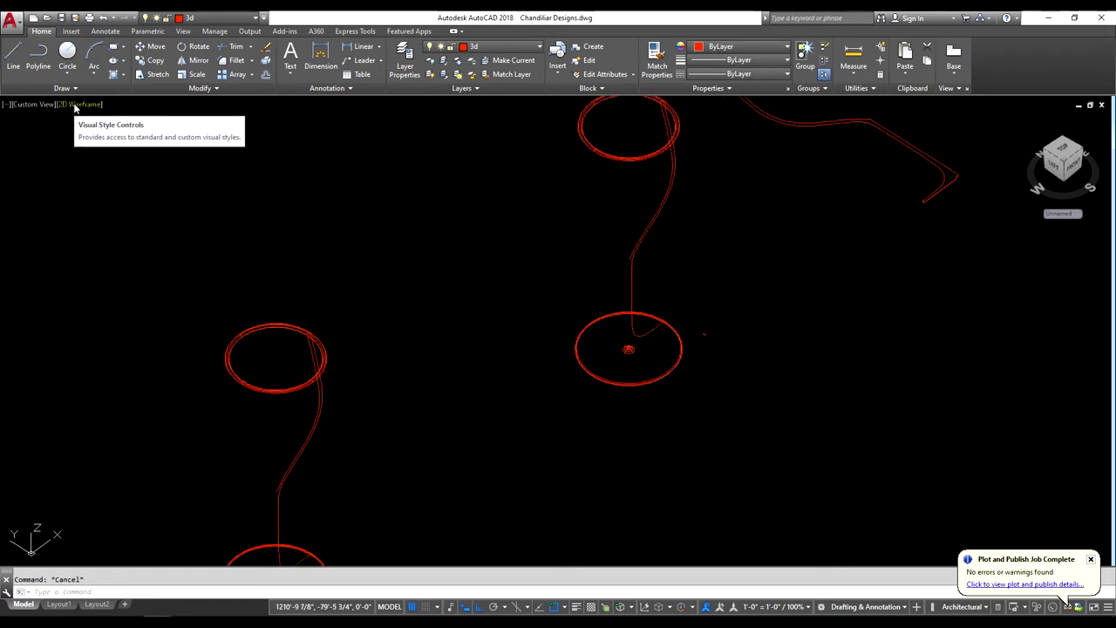
- Switch the viewport to the Realistic visual style, showing both glasses as shaded red solids
{"action": "left_click", "coordinate": [80, 104]}
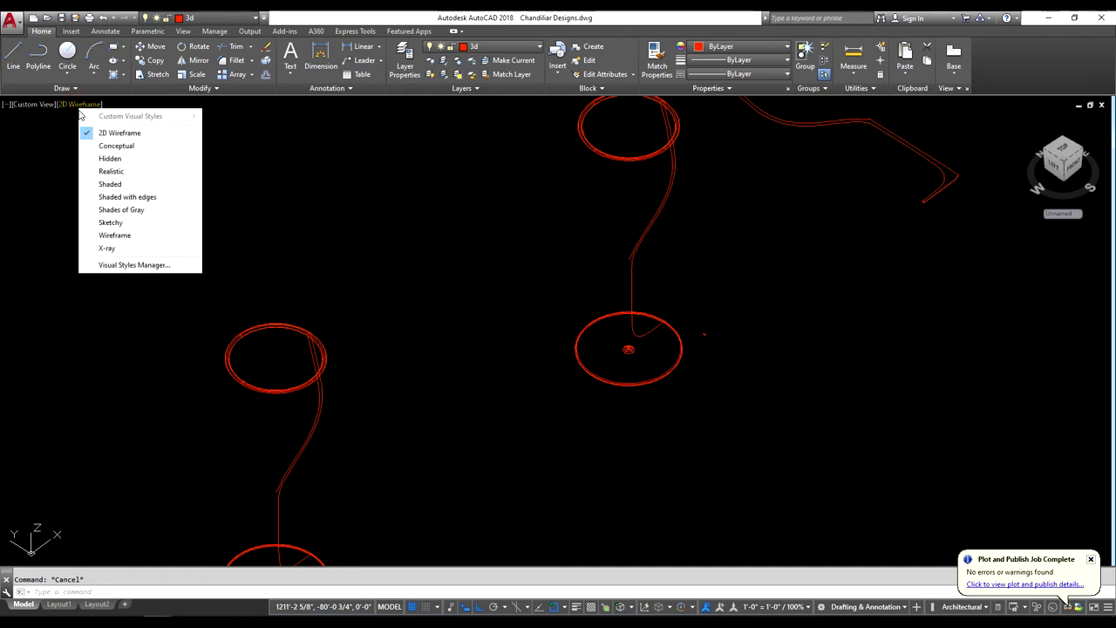
{"action": "left_click", "coordinate": [111, 171]}
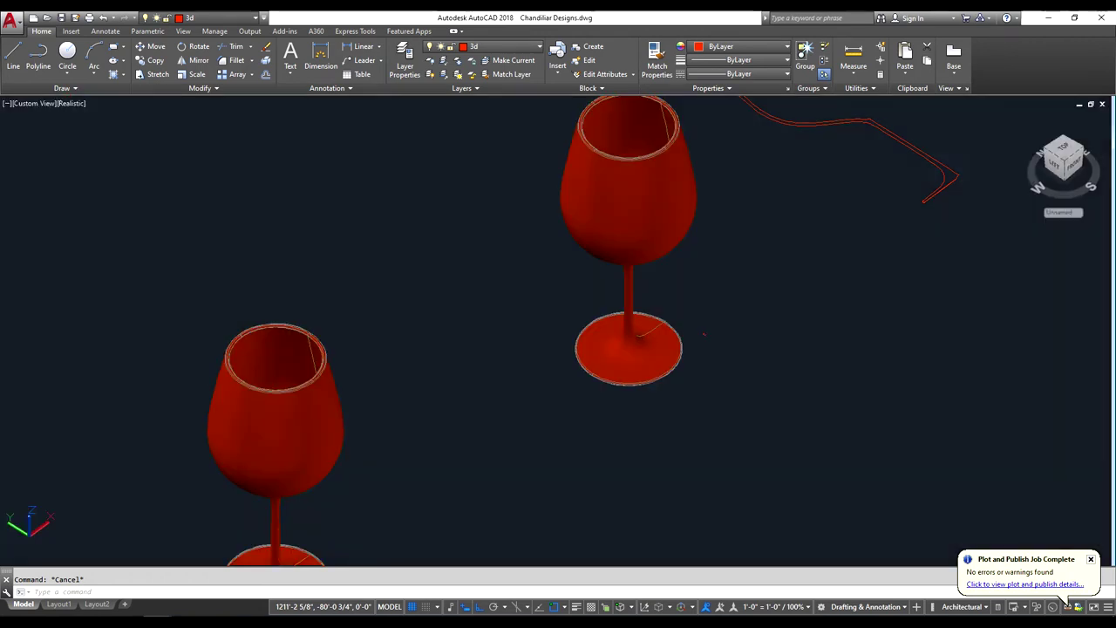
{"action": "scroll", "coordinate": [565, 242], "scroll_direction": "down", "scroll_amount": 3}
{"action": "scroll", "coordinate": [733, 206], "scroll_direction": "down", "scroll_amount": 2}
{"action": "scroll", "coordinate": [728, 244], "scroll_direction": "up", "scroll_amount": 5}
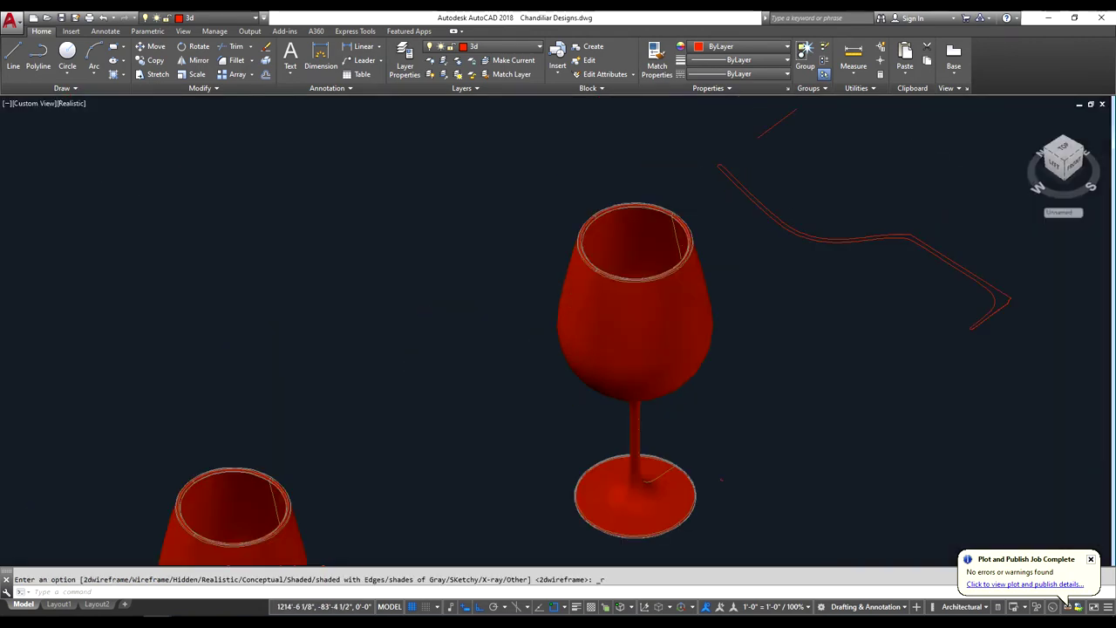
{"action": "scroll", "coordinate": [721, 284], "scroll_direction": "up", "scroll_amount": 1}
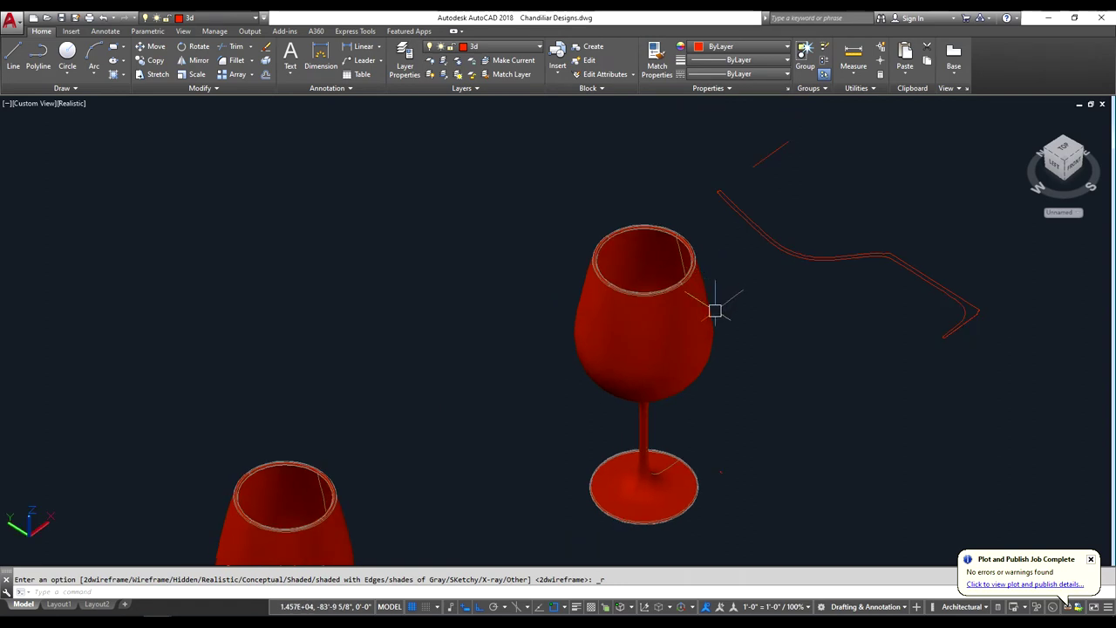
- Orbit the view with 3DORBIT (OR) so both glasses stand upright
{"action": "type", "text": "Or"}
{"action": "key", "text": "Down"}
{"action": "key", "text": "Return"}
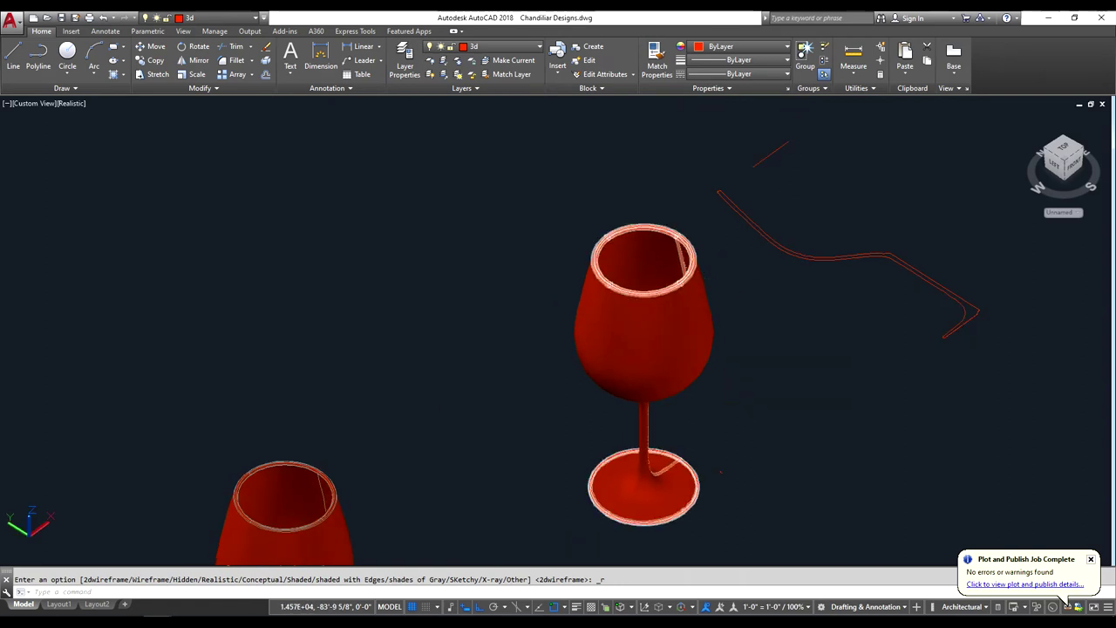
{"action": "left_click_drag", "start_coordinate": [677, 301], "coordinate": [593, 316]}
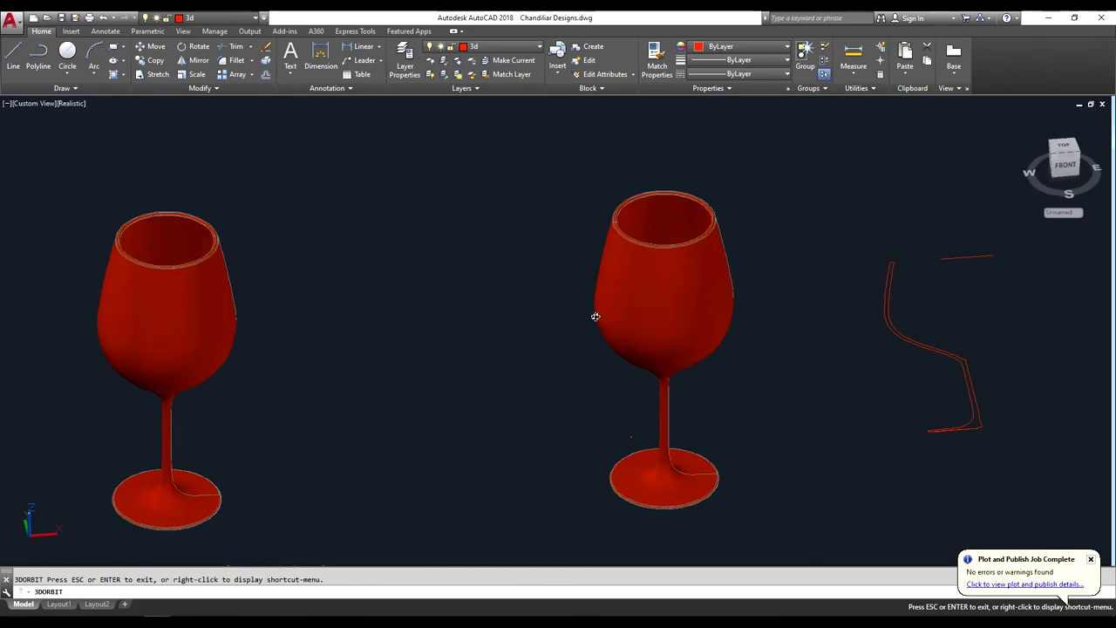
{"action": "key", "text": "Escape"}
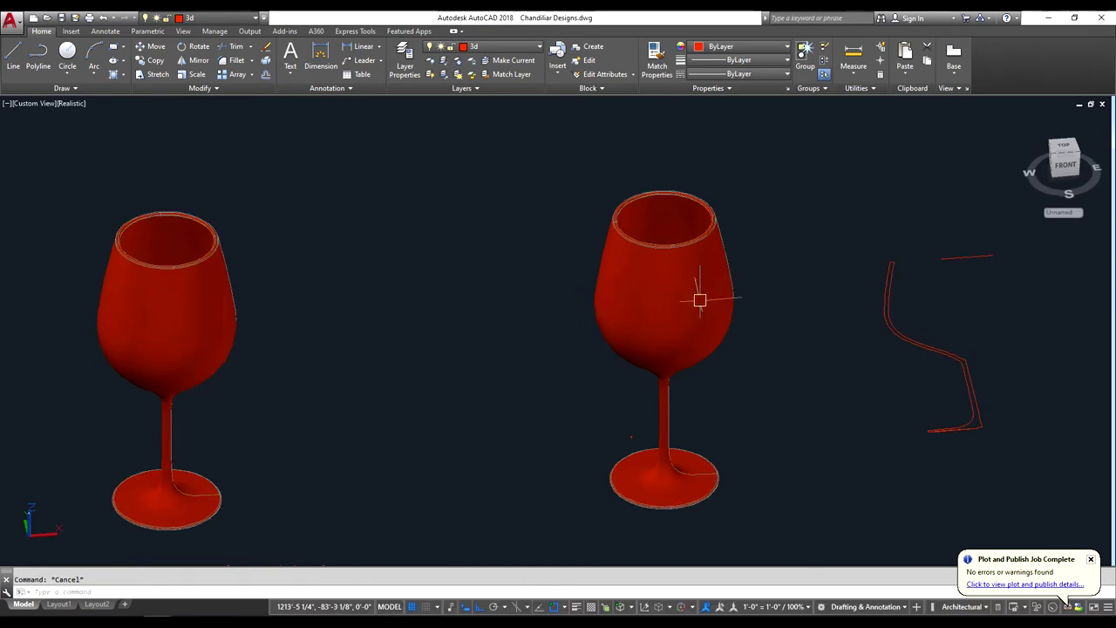
- Open the Materials Browser with MAT and show the Glass materials category
{"action": "type", "text": "m"}
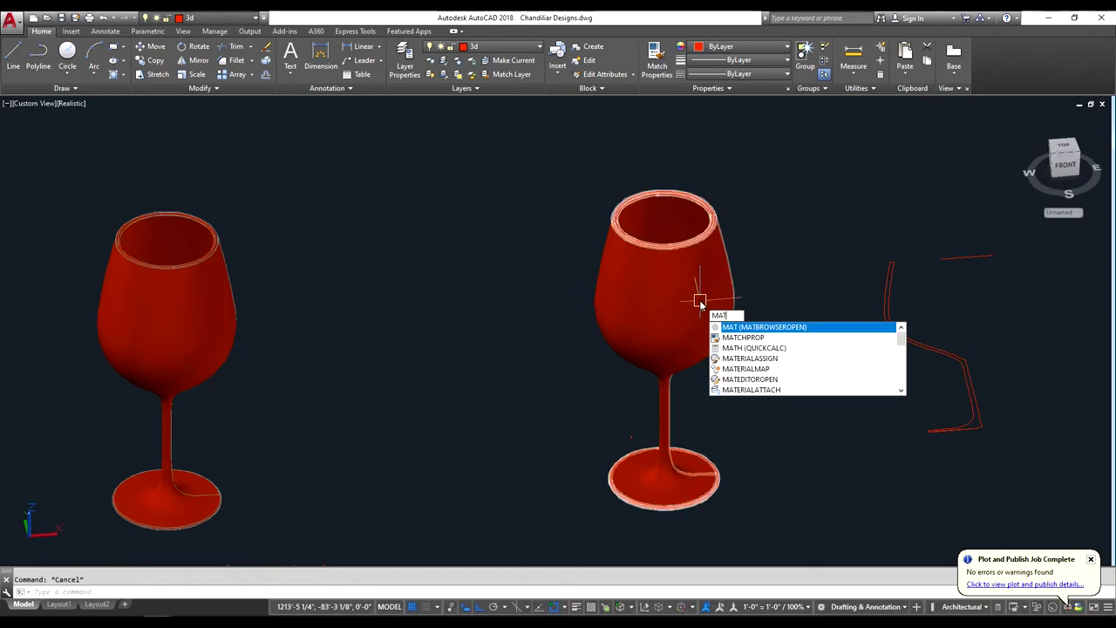
{"action": "key", "text": "Escape"}
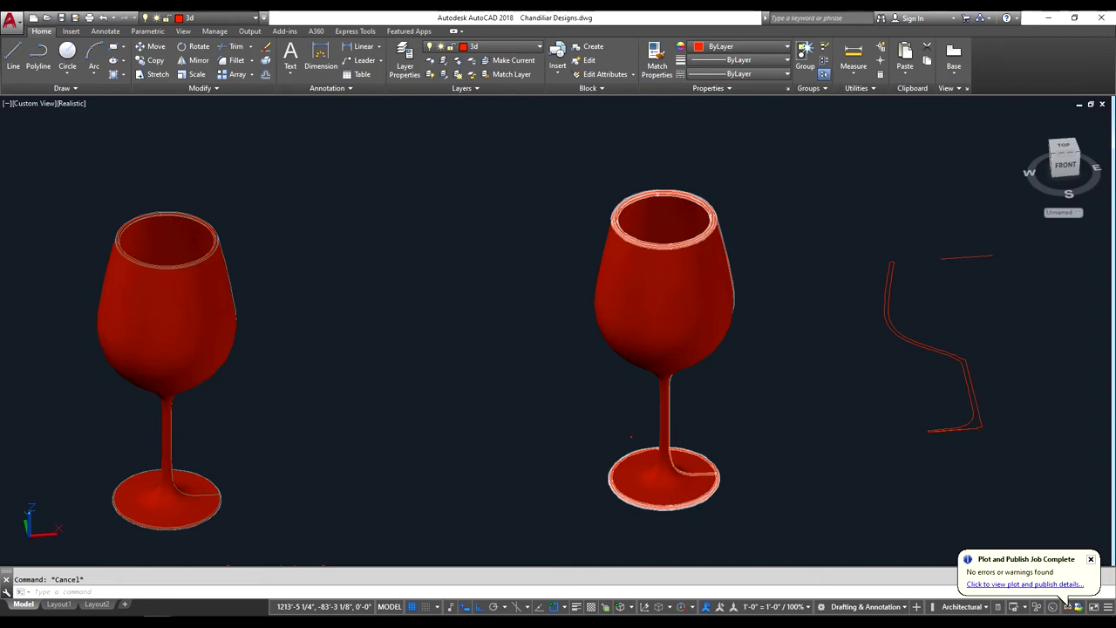
{"action": "type", "text": "mat"}
{"action": "key", "text": "Return"}
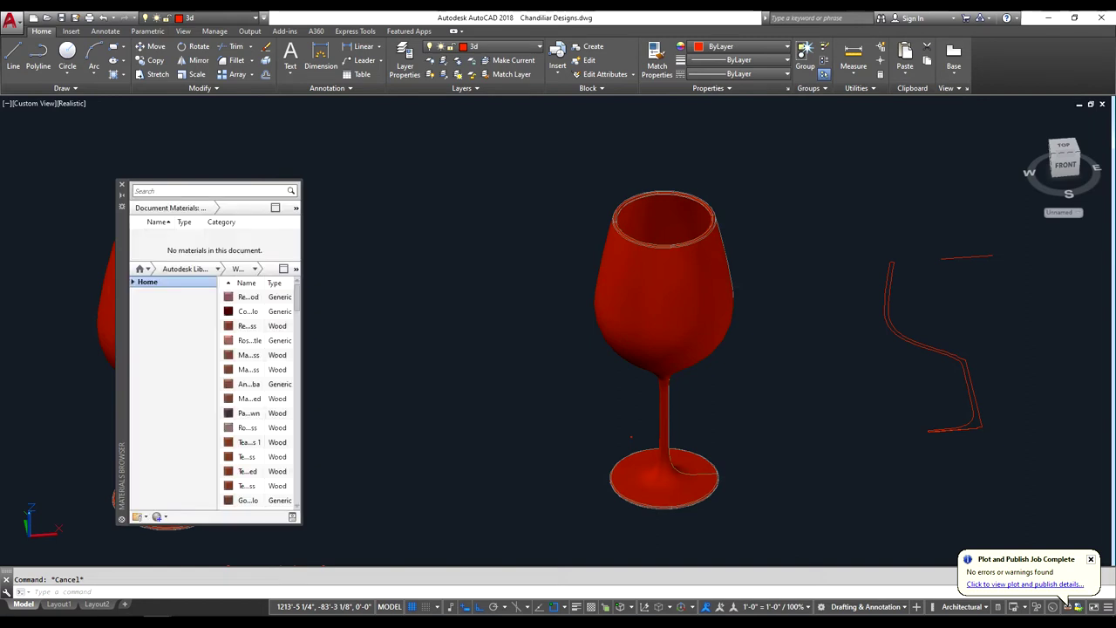
{"action": "left_click", "coordinate": [217, 269]}
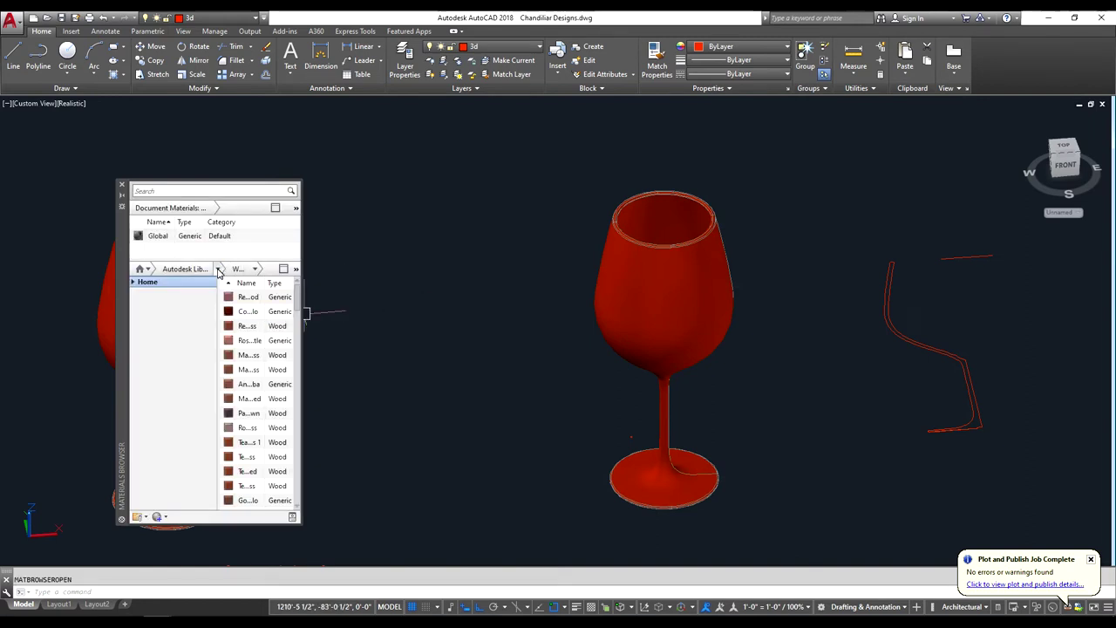
{"action": "left_click", "coordinate": [218, 272]}
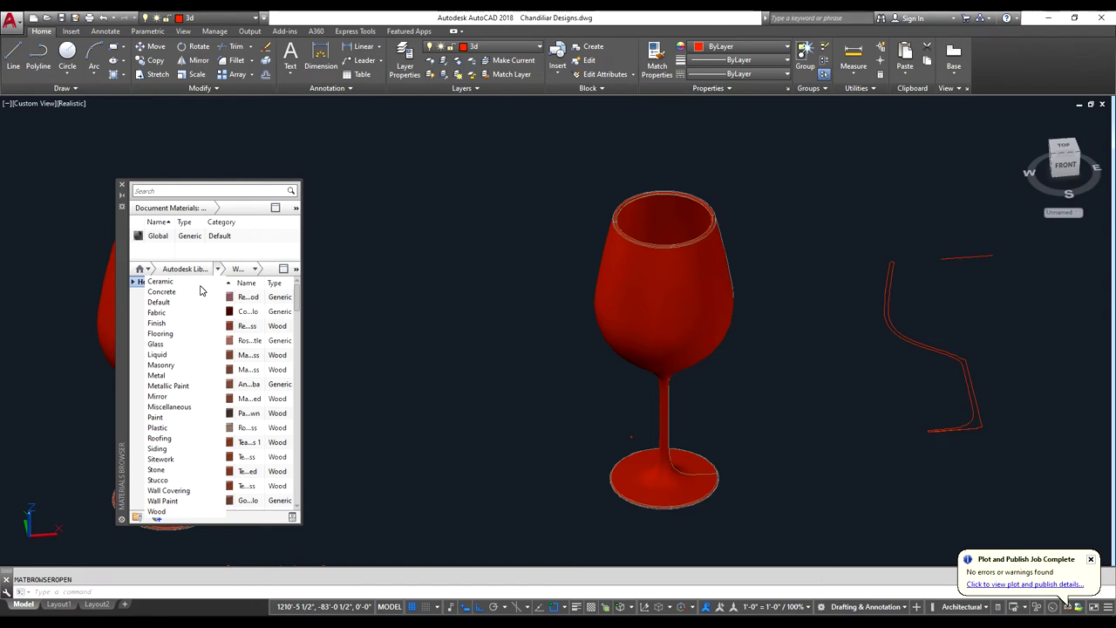
{"action": "left_click", "coordinate": [168, 343]}
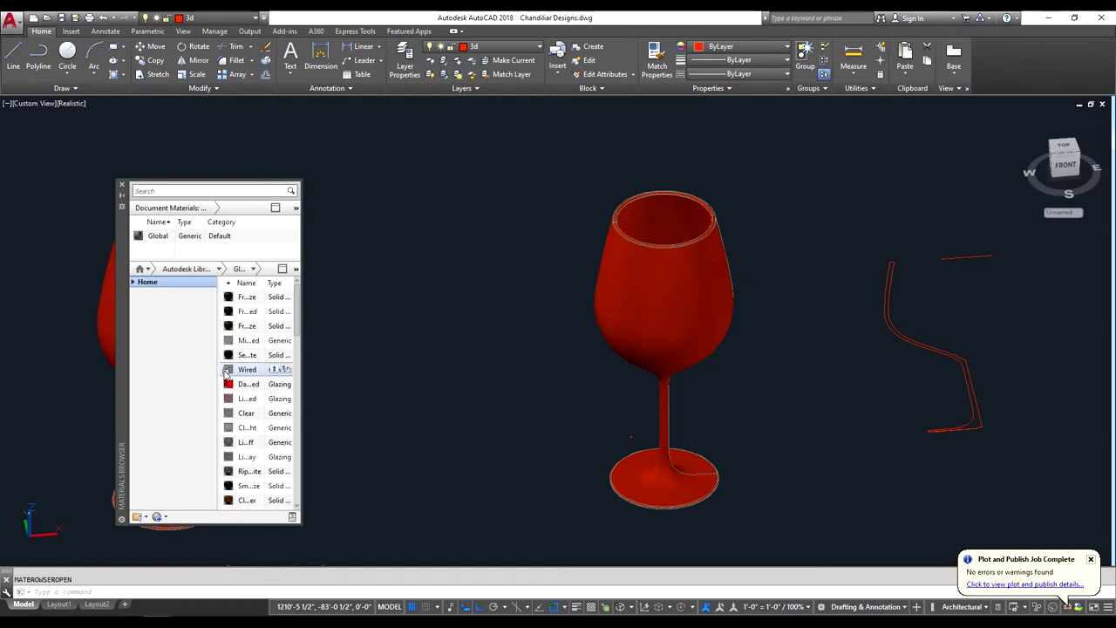
- Try the dark red glazing, then the Gold glazing, on the right wine glass
{"action": "left_click", "coordinate": [229, 385]}
{"action": "left_click_drag", "start_coordinate": [228, 386], "coordinate": [621, 298]}
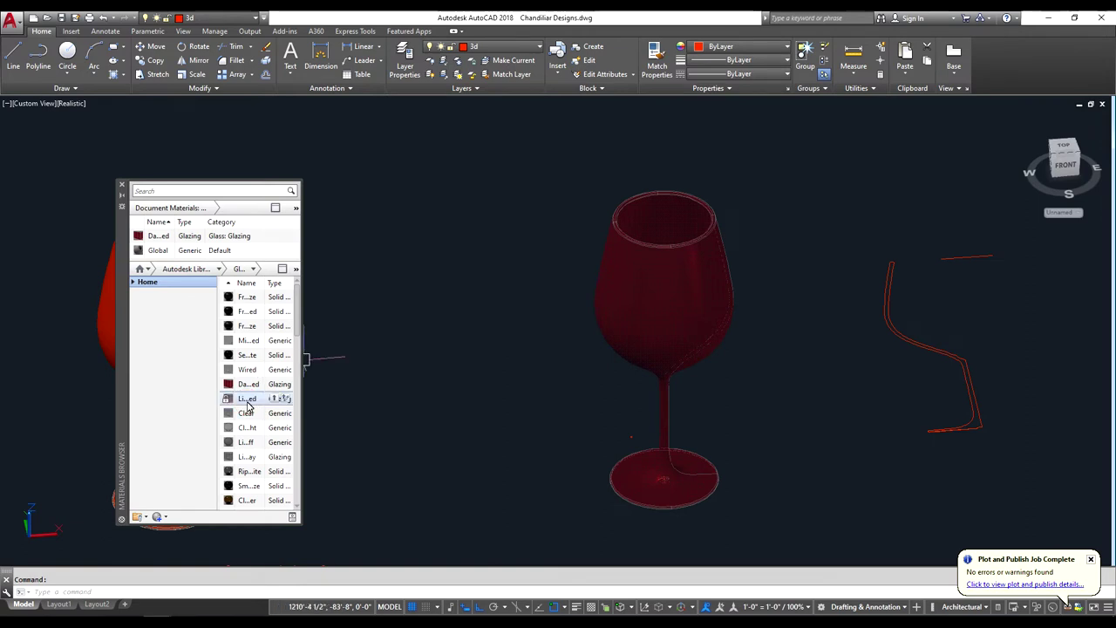
{"action": "left_click_drag", "start_coordinate": [247, 398], "coordinate": [662, 331]}
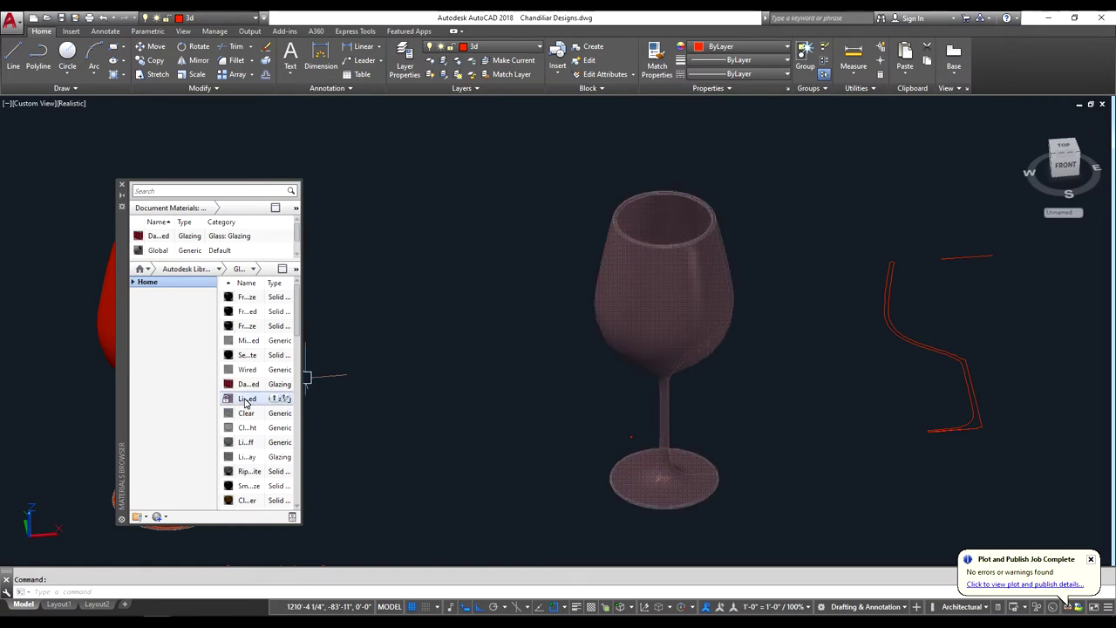
{"action": "scroll", "coordinate": [253, 409], "scroll_direction": "down", "scroll_amount": 2}
{"action": "left_click_drag", "start_coordinate": [253, 410], "coordinate": [596, 289]}
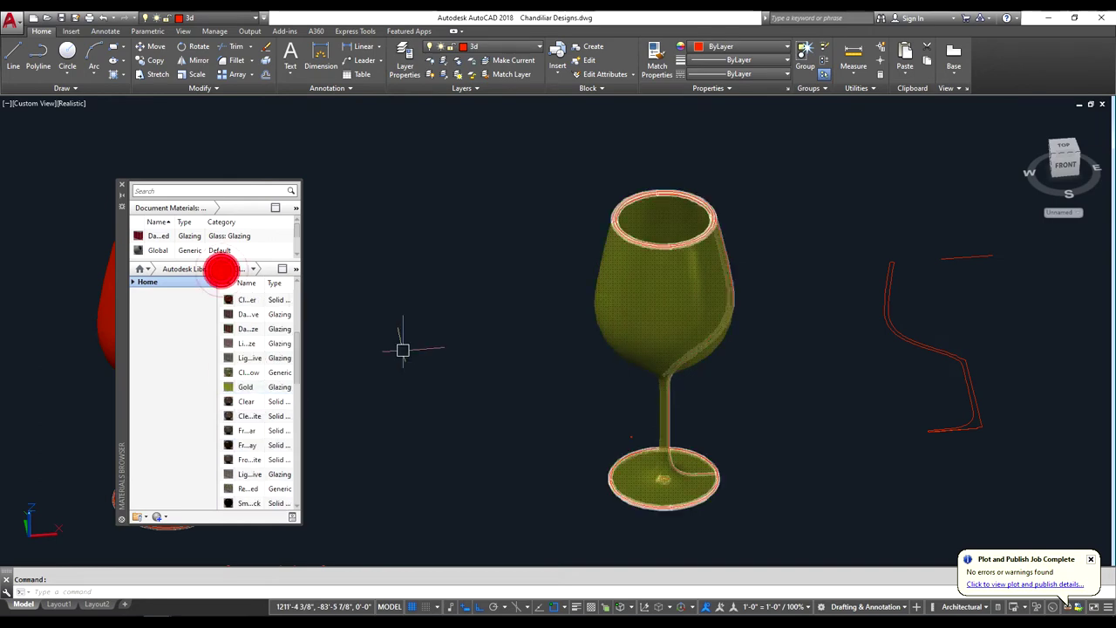
{"action": "left_click_drag", "start_coordinate": [245, 386], "coordinate": [684, 302]}
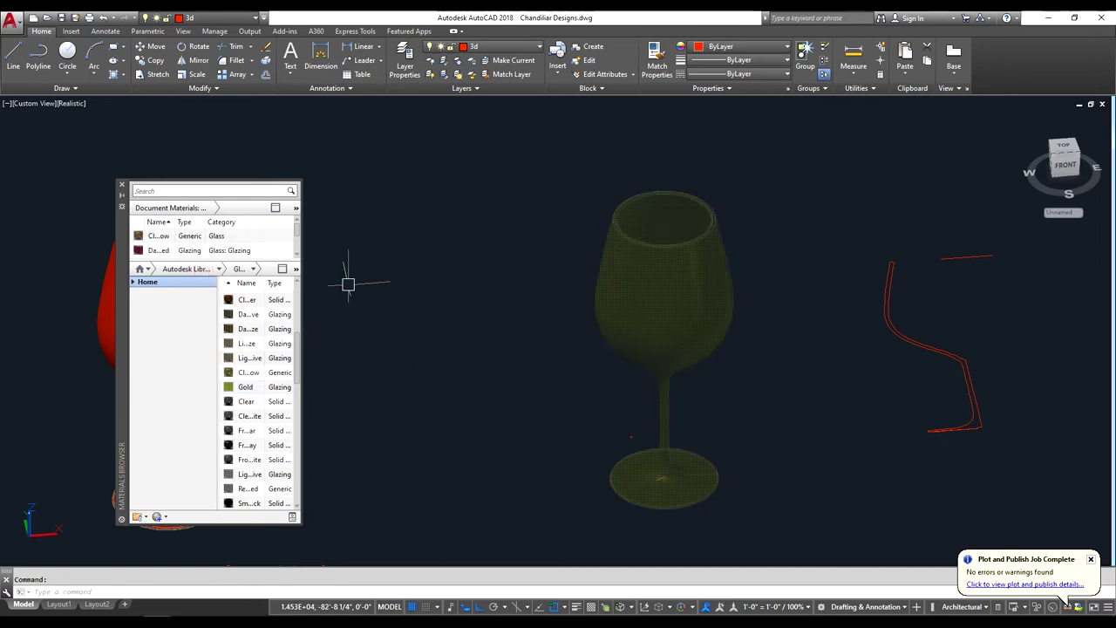
- Apply a red Plastic material to the right wine glass
{"action": "left_click", "coordinate": [219, 270]}
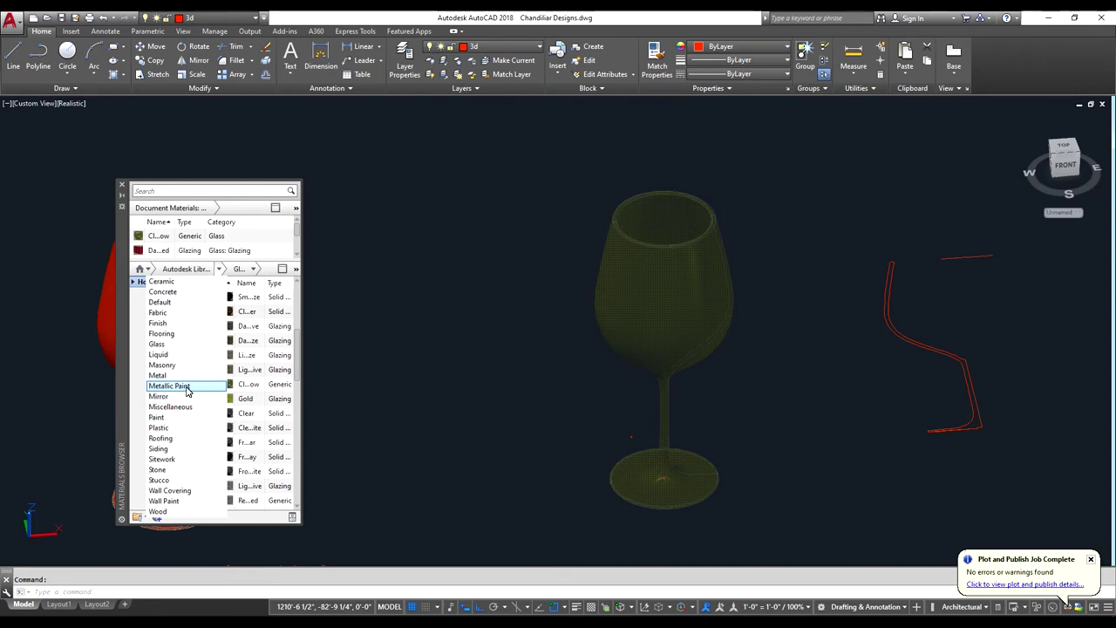
{"action": "left_click", "coordinate": [229, 334]}
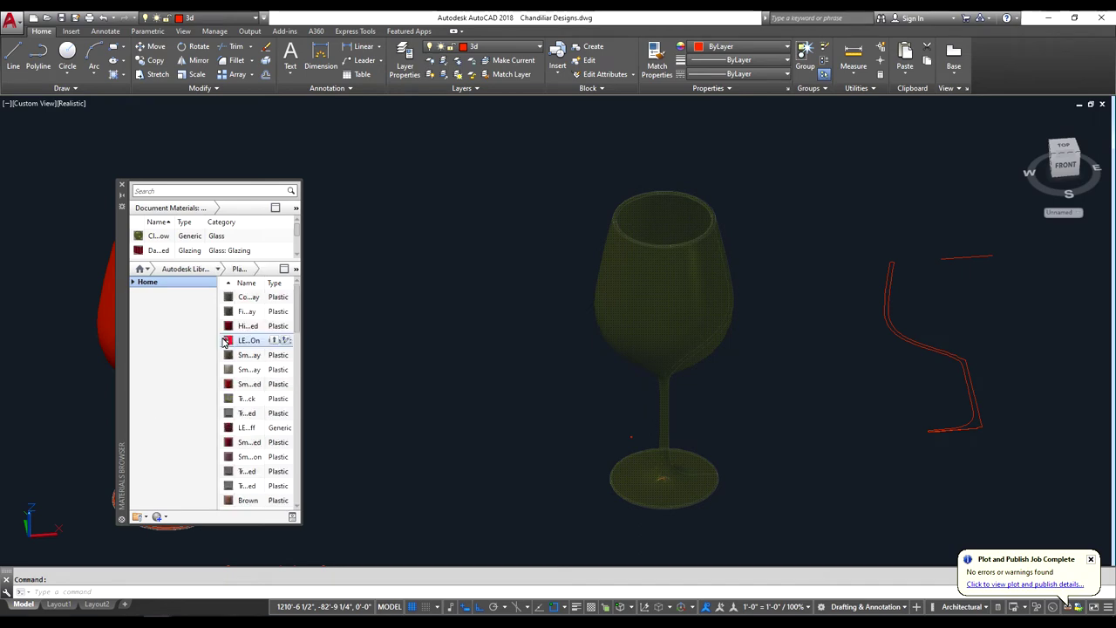
{"action": "left_click_drag", "start_coordinate": [236, 340], "coordinate": [655, 275]}
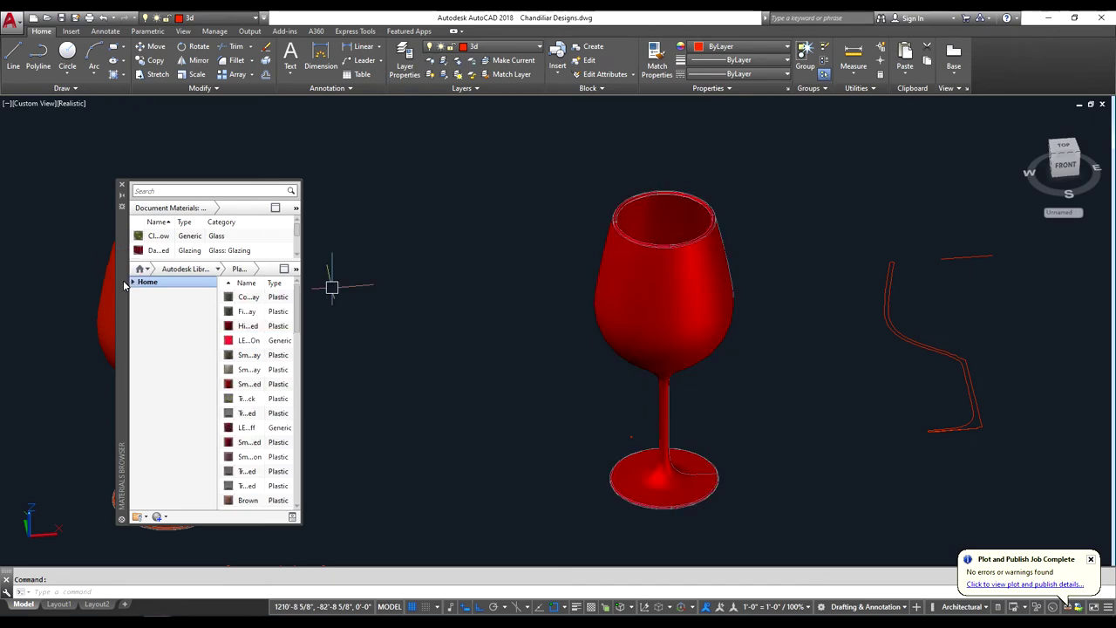
- Apply a grey plastic material to the left wine glass, then close the Materials Browser
{"action": "mouse_move", "coordinate": [124, 283]}
{"action": "left_mouse_down"}
{"action": "mouse_move", "coordinate": [391, 260]}
{"action": "mouse_move", "coordinate": [375, 240]}
{"action": "left_mouse_up"}
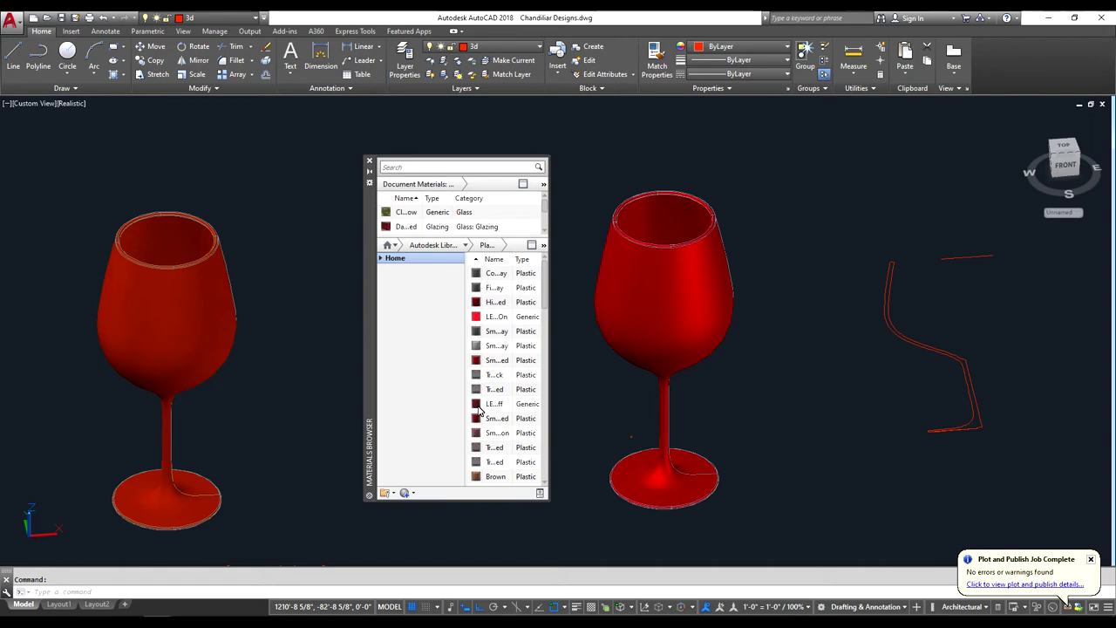
{"action": "left_click_drag", "start_coordinate": [478, 409], "coordinate": [222, 309]}
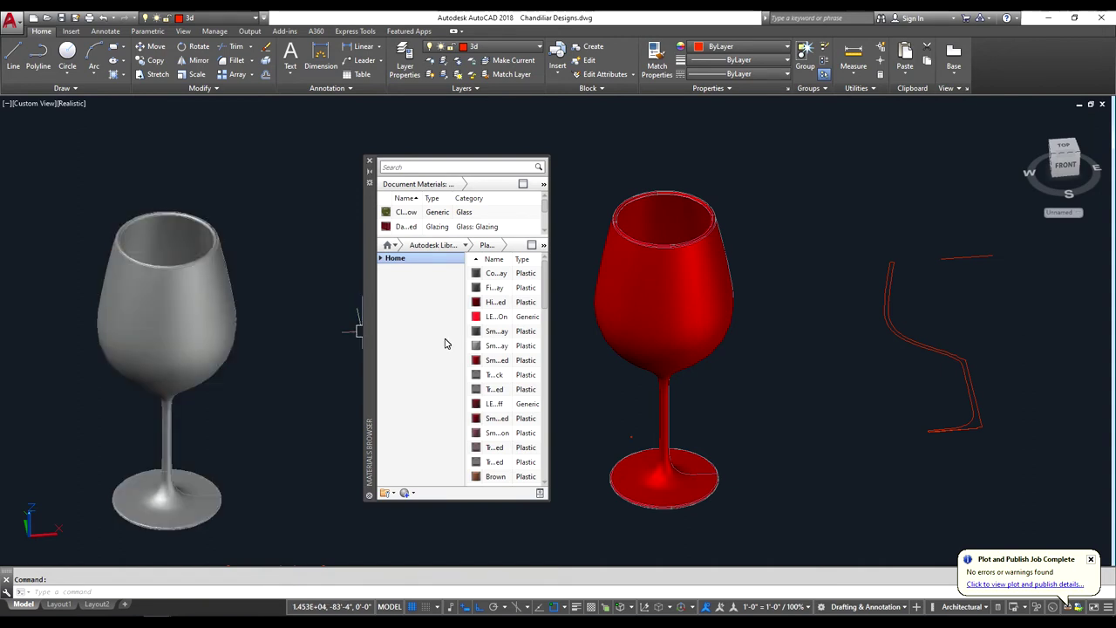
{"action": "mouse_move", "coordinate": [501, 360]}
{"action": "left_click", "coordinate": [368, 160]}
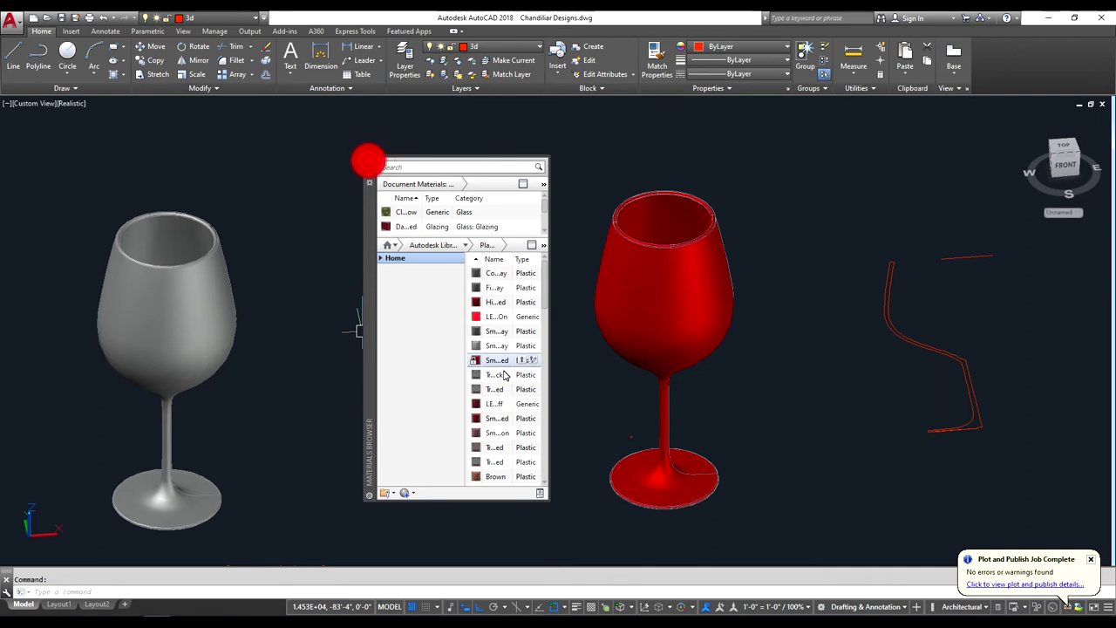
{"action": "scroll", "coordinate": [504, 375], "scroll_direction": "down", "scroll_amount": 3}
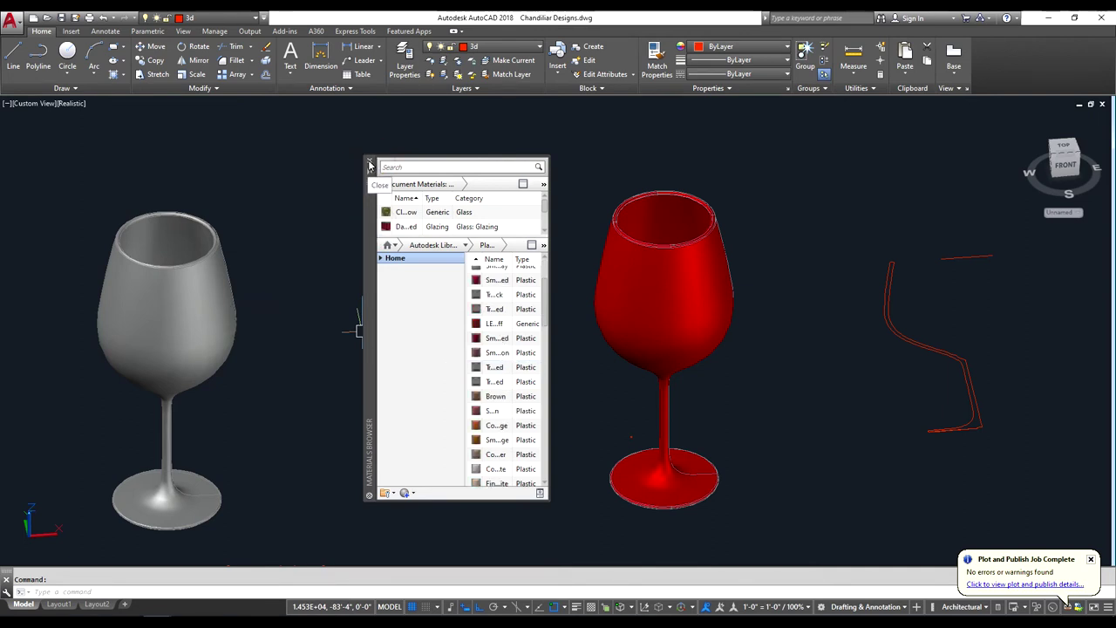
{"action": "left_click", "coordinate": [331, 318]}
{"action": "left_click", "coordinate": [369, 164]}
{"action": "scroll", "coordinate": [369, 227], "scroll_direction": "down", "scroll_amount": 5}
- Copy the grey wine glass with CO and place the copy just in front of the original
{"action": "left_click", "coordinate": [371, 229]}
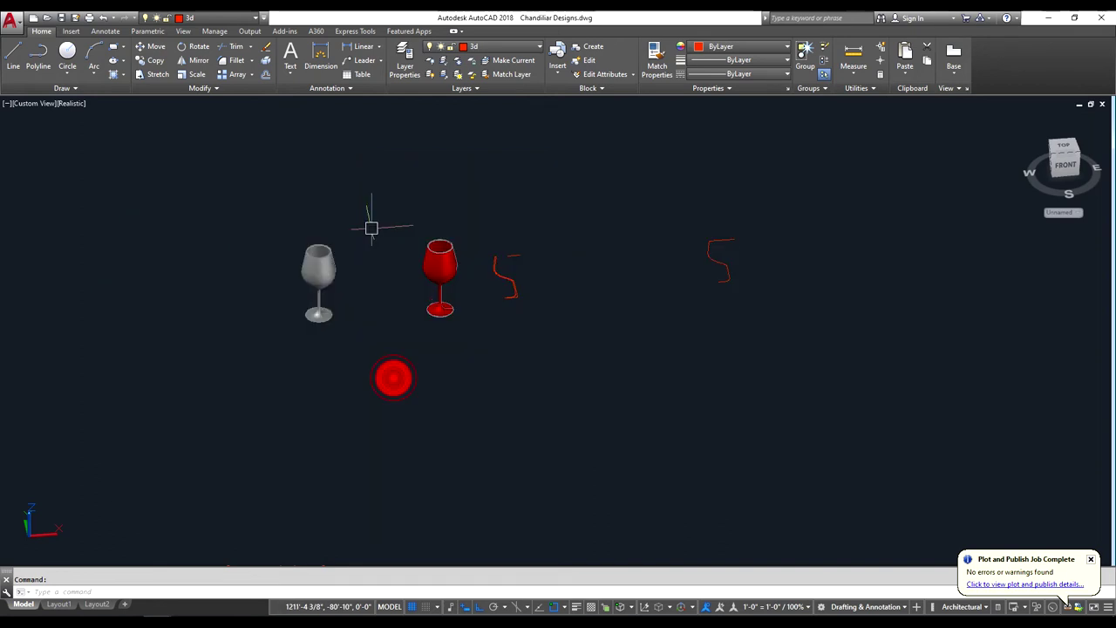
{"action": "left_click", "coordinate": [253, 317]}
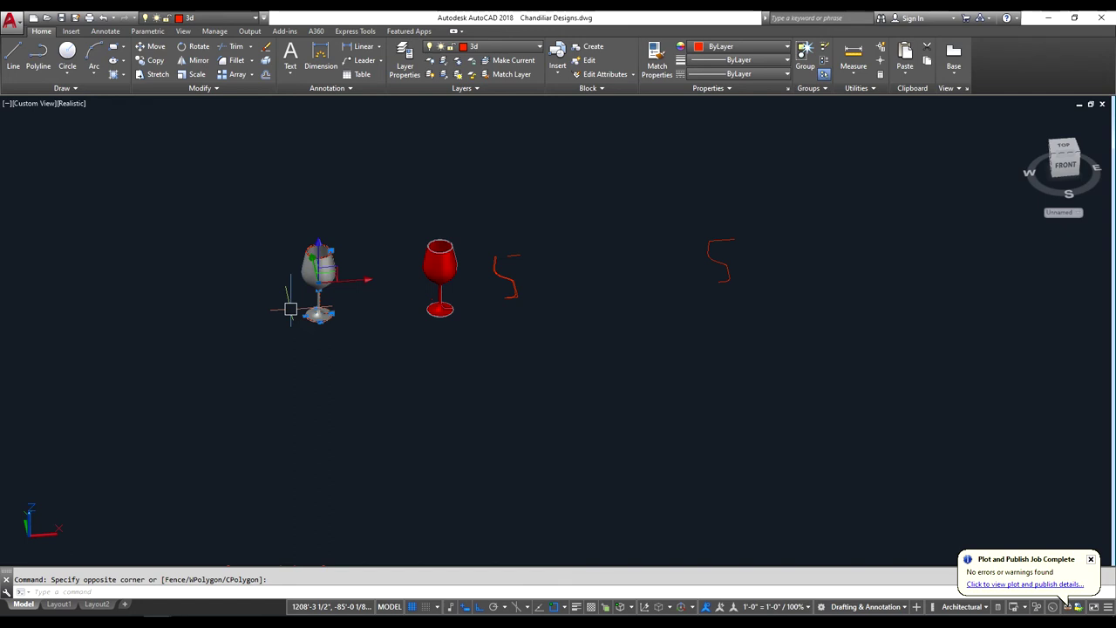
{"action": "type", "text": "co"}
{"action": "key", "text": "Return"}
{"action": "left_click", "coordinate": [290, 310]}
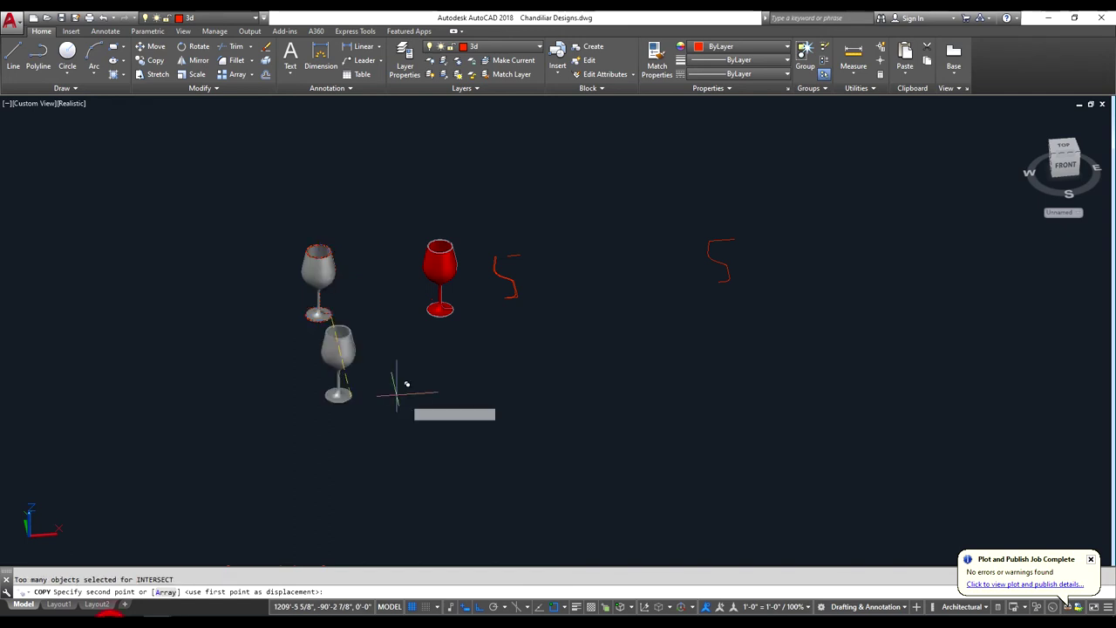
{"action": "left_click", "coordinate": [396, 391]}
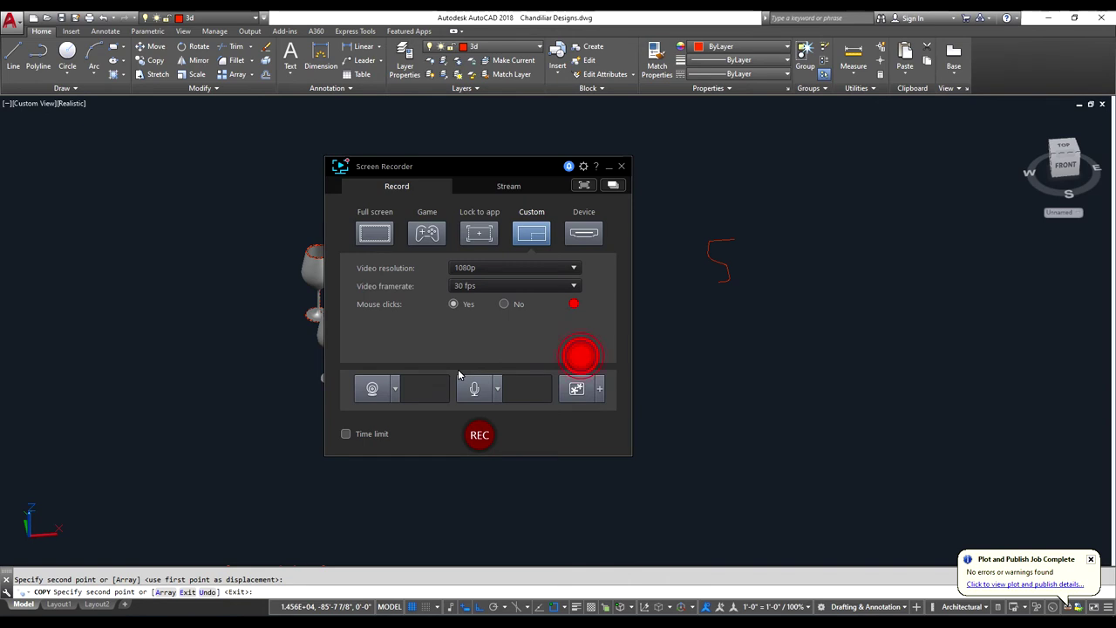
- Start recording, dismiss the 'No microphone found' warning, and minimize Screen Recorder
{"action": "left_click", "coordinate": [479, 434]}
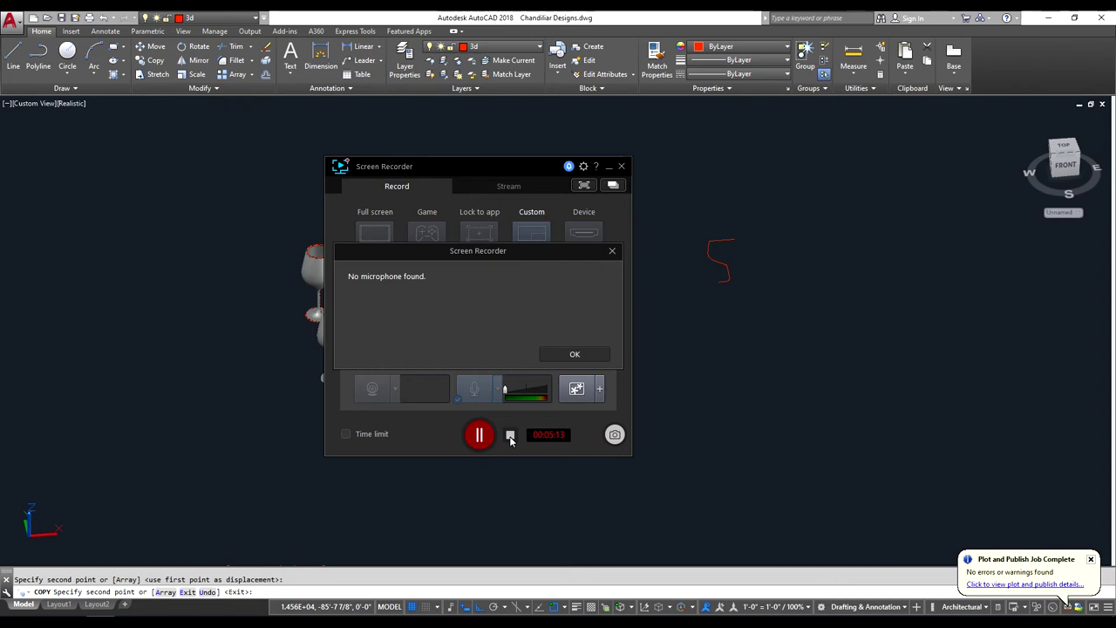
{"action": "left_click", "coordinate": [510, 435]}
{"action": "left_click", "coordinate": [615, 251]}
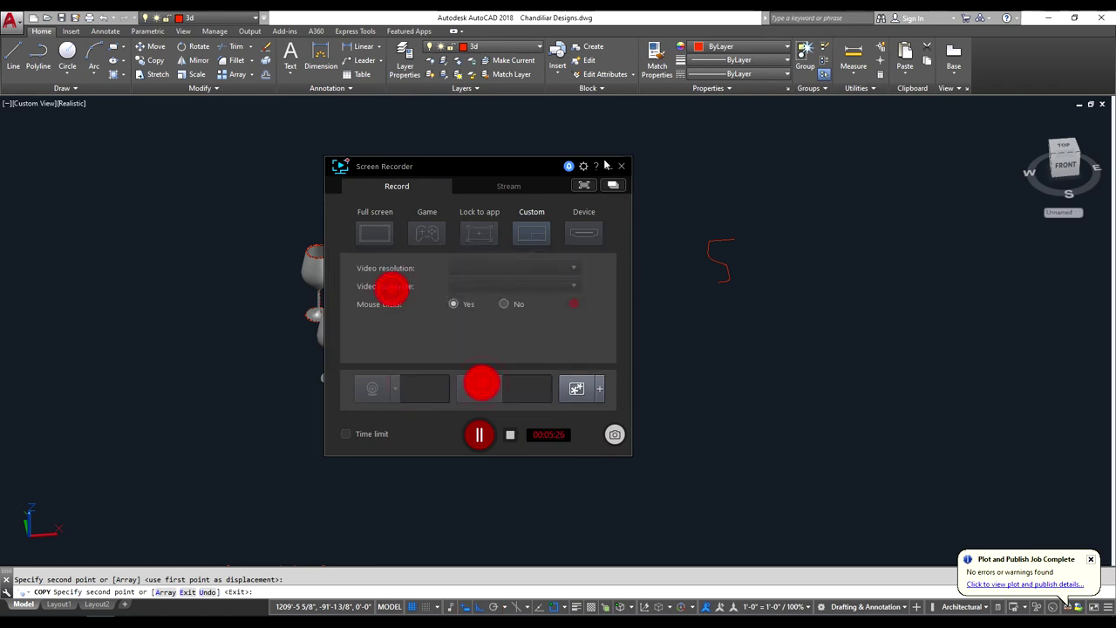
{"action": "left_click", "coordinate": [605, 165]}
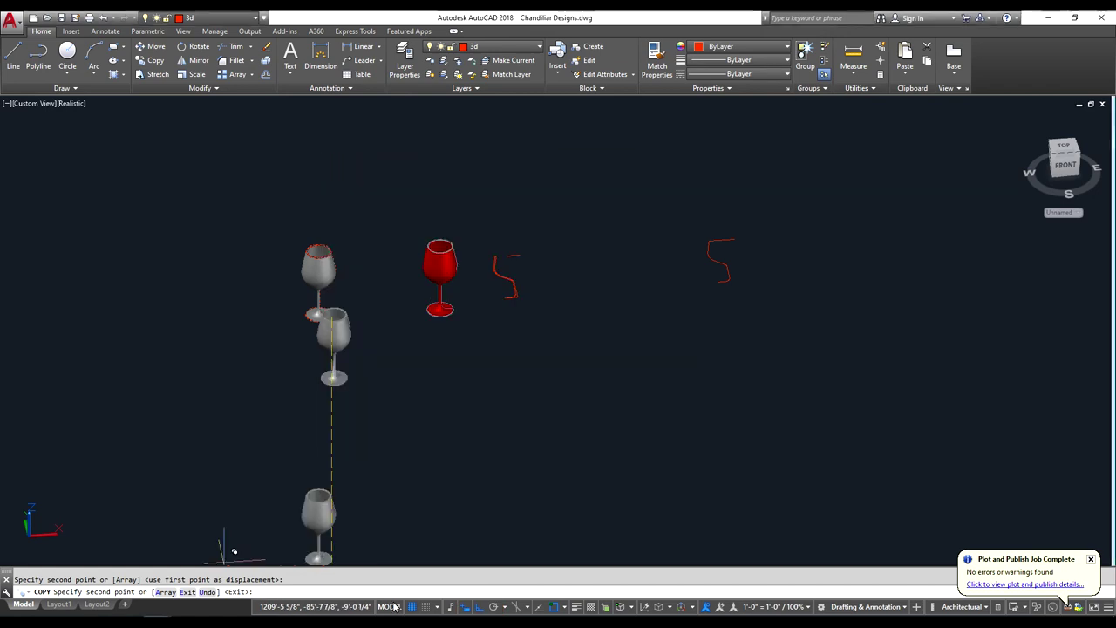
- Turn Ortho off, place one more grey glass copy in the front row, and end COPY
{"action": "key", "text": "F8"}
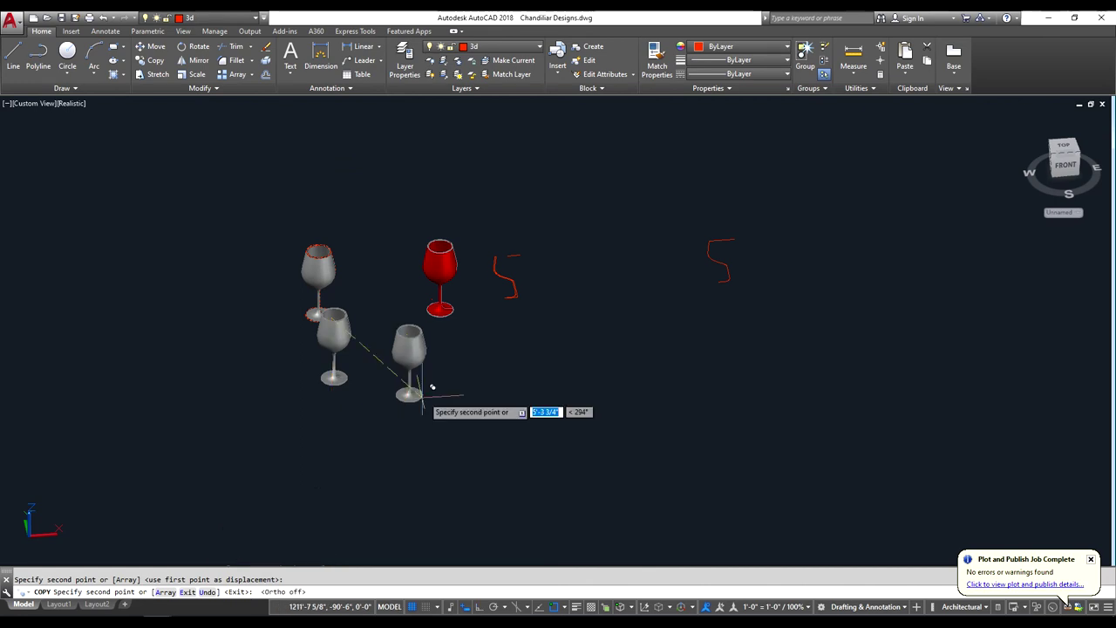
{"action": "left_click", "coordinate": [423, 376]}
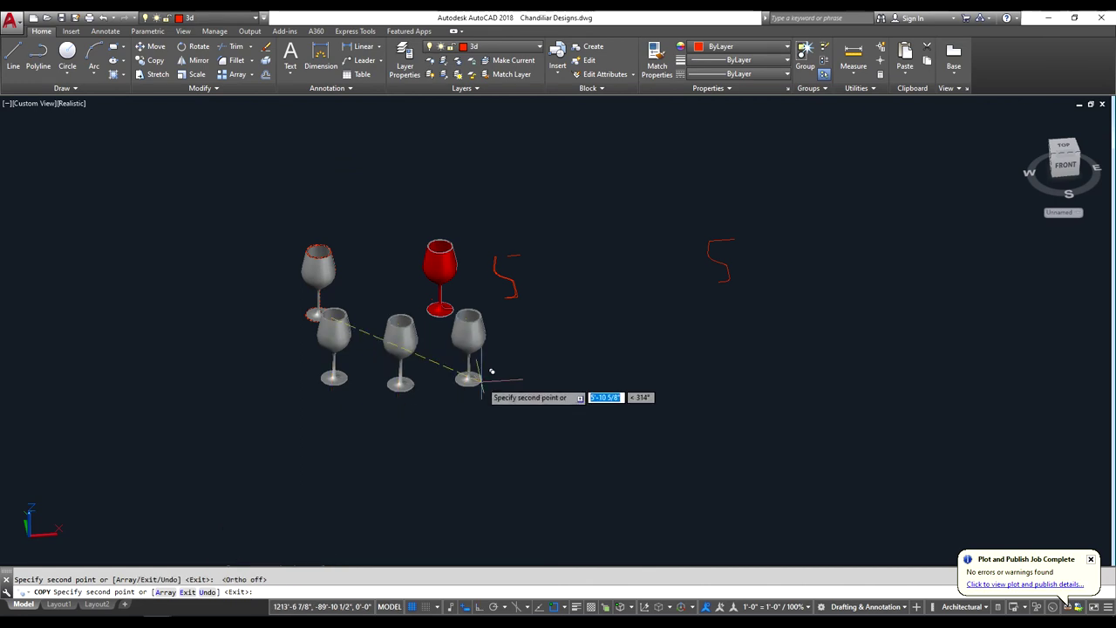
{"action": "key", "text": "Escape"}
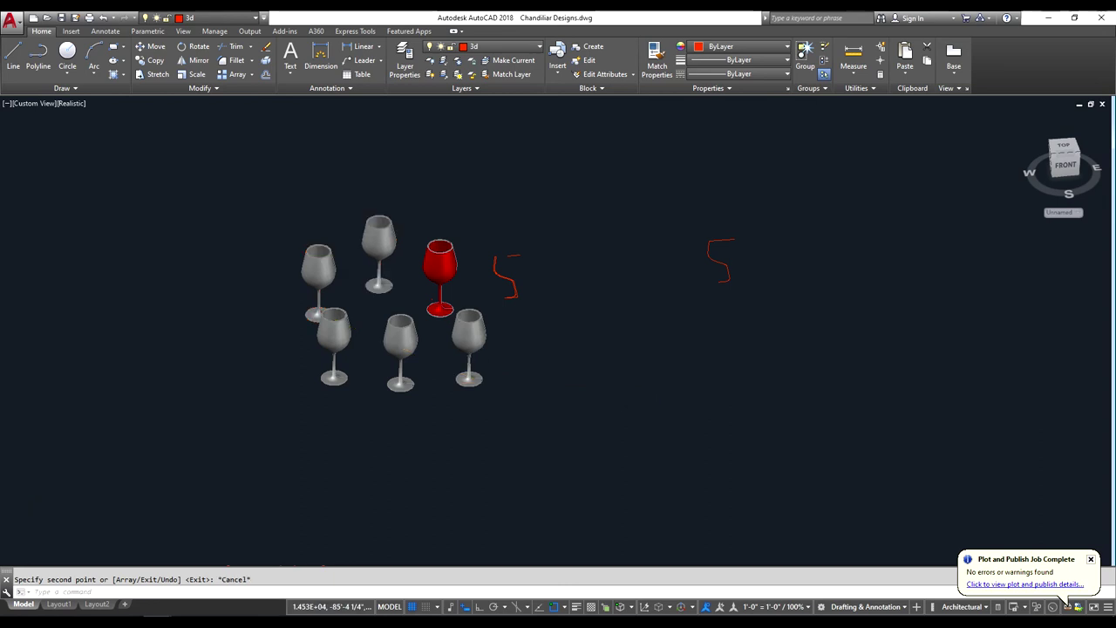
{"action": "scroll", "coordinate": [402, 244], "scroll_direction": "up", "scroll_amount": 4}
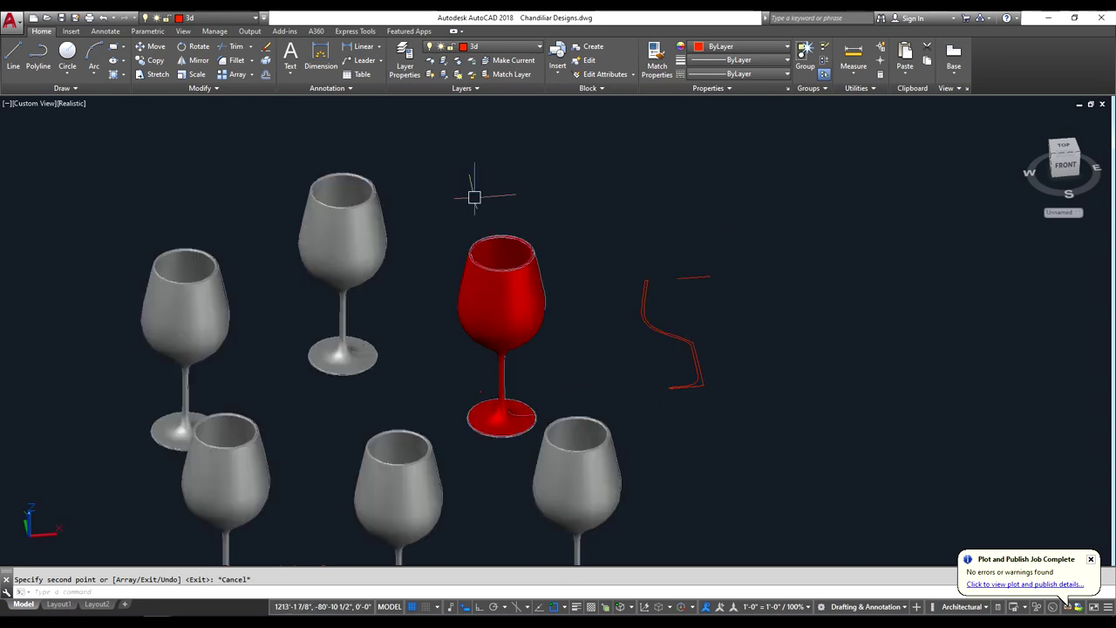
{"action": "type", "text": "mat"}
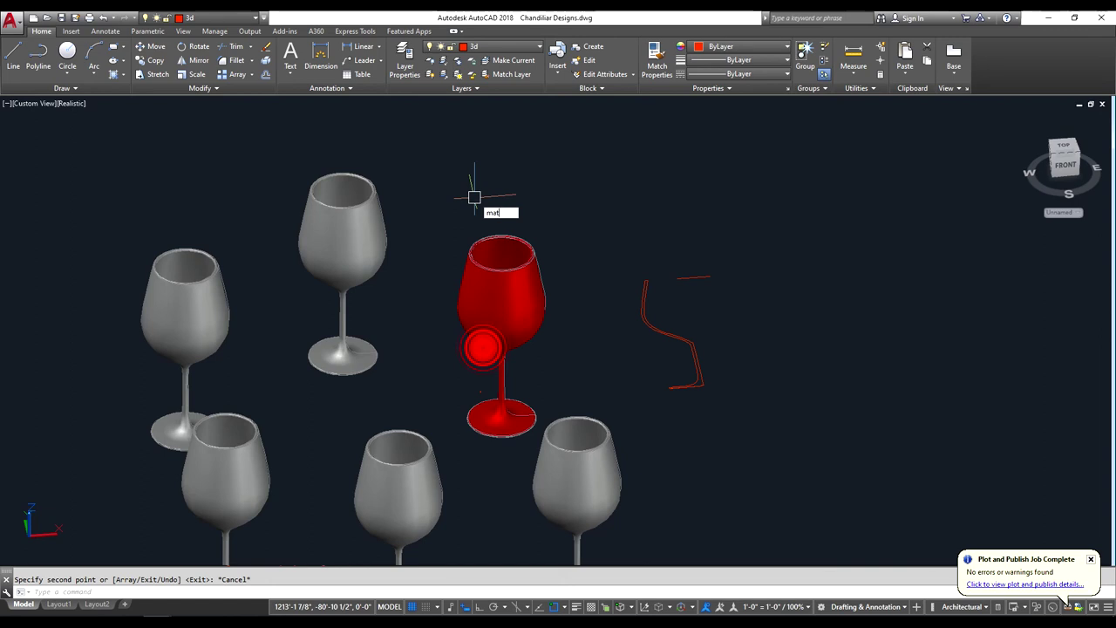
- Open the Materials Browser and give the front-left and front-middle glasses maroon and brown plastics
{"action": "key", "text": "Return"}
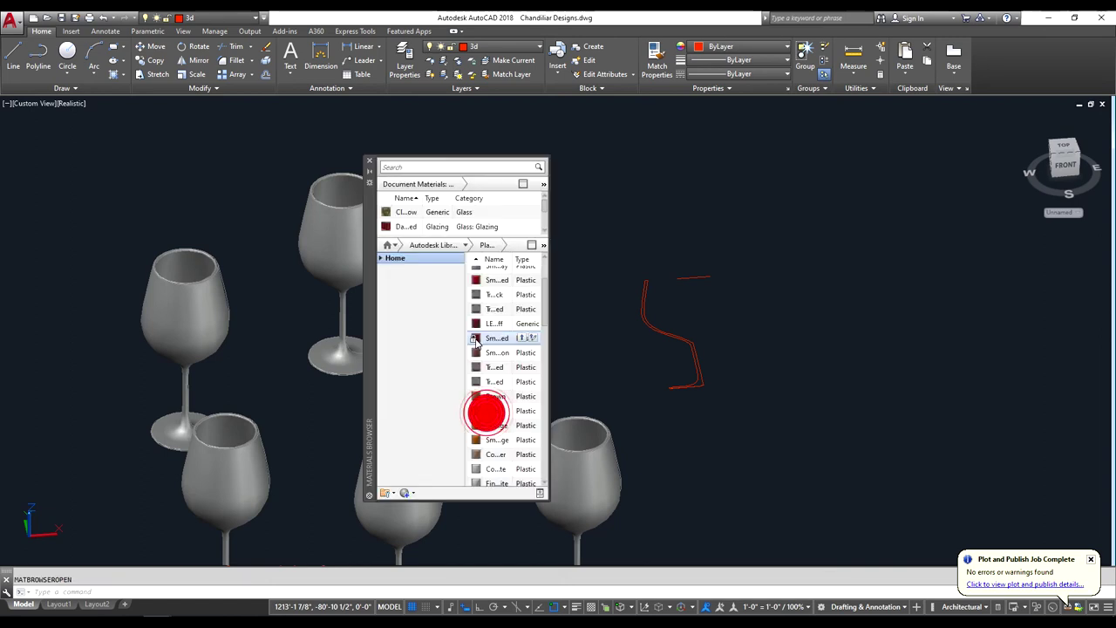
{"action": "mouse_move", "coordinate": [493, 324]}
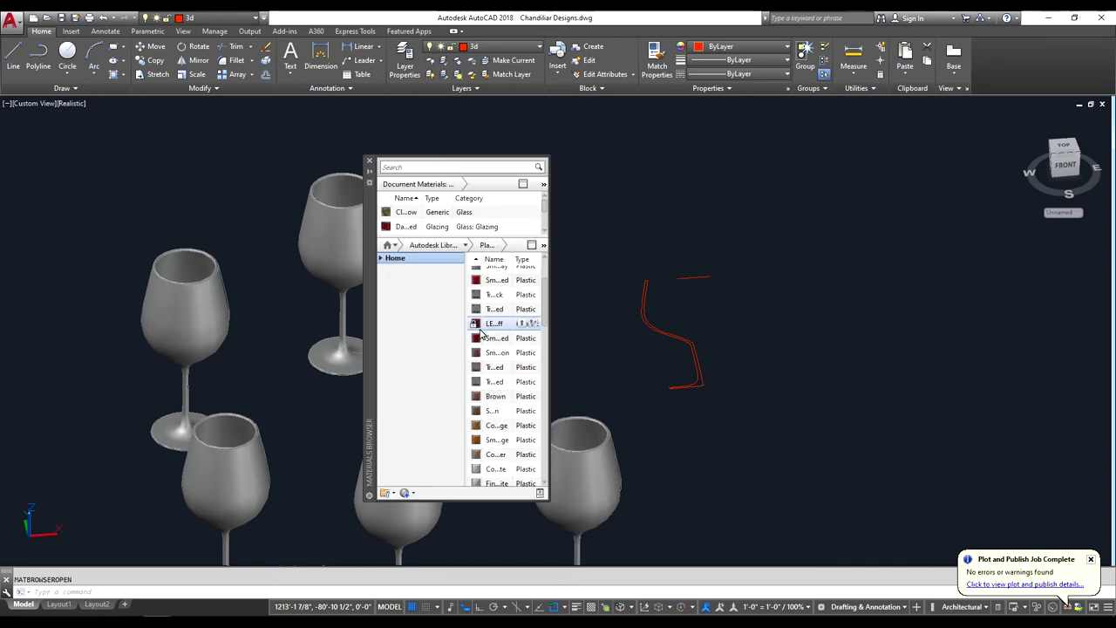
{"action": "mouse_move", "coordinate": [472, 353]}
{"action": "left_mouse_down"}
{"action": "mouse_move", "coordinate": [460, 373]}
{"action": "mouse_move", "coordinate": [228, 475]}
{"action": "left_mouse_up"}
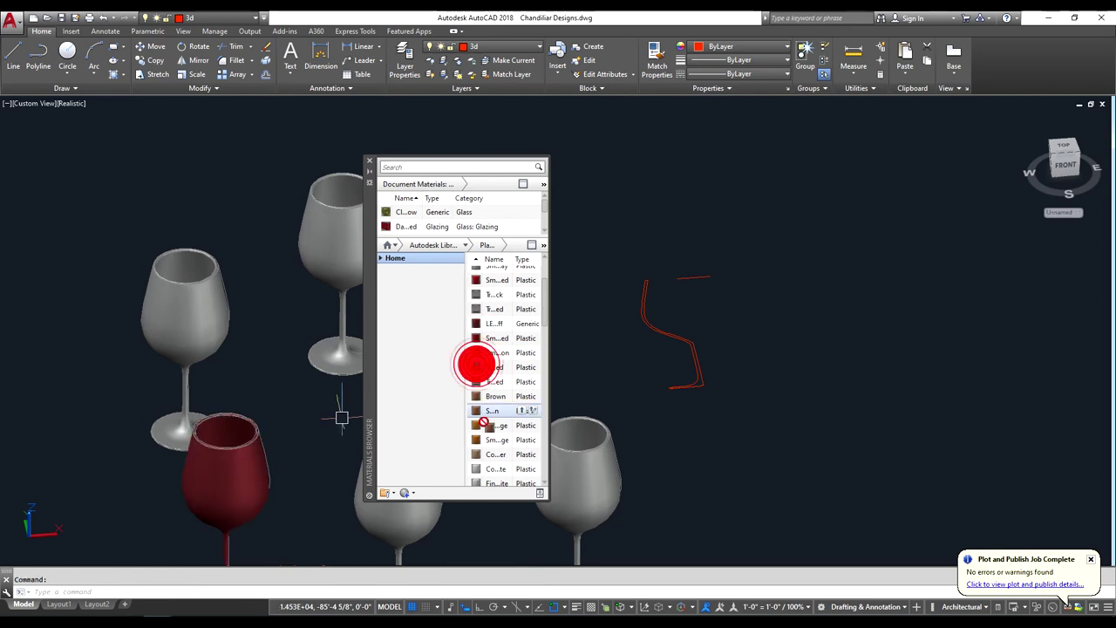
{"action": "left_click_drag", "start_coordinate": [482, 423], "coordinate": [415, 510]}
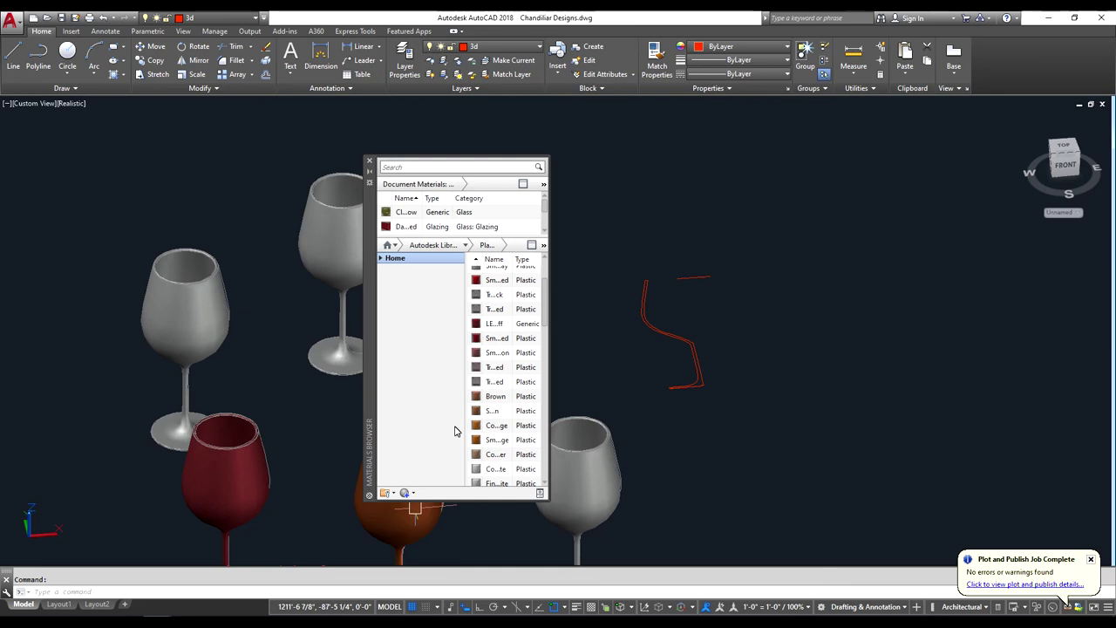
- Give the back glass a bright green plastic material
{"action": "scroll", "coordinate": [494, 426], "scroll_direction": "down", "scroll_amount": 4}
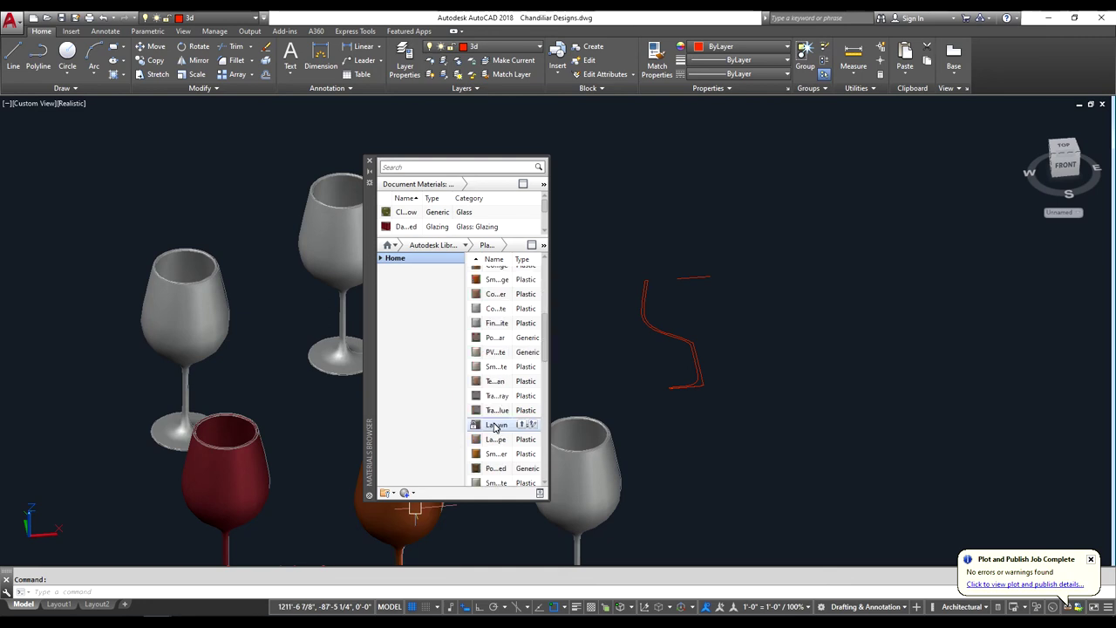
{"action": "scroll", "coordinate": [494, 427], "scroll_direction": "down", "scroll_amount": 4}
{"action": "left_click", "coordinate": [476, 371]}
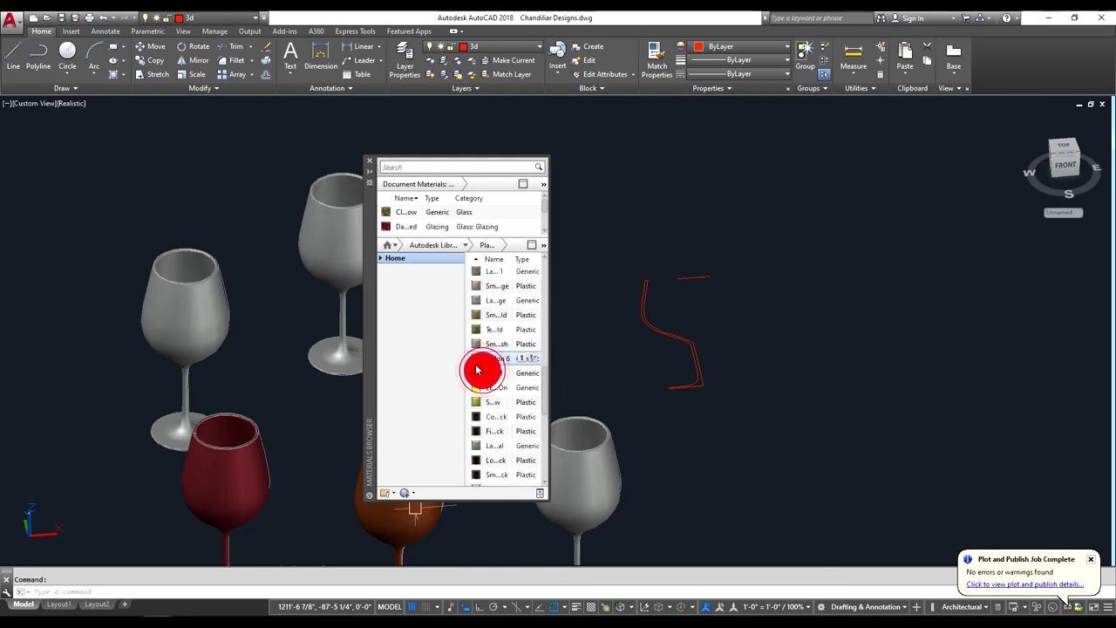
{"action": "left_click_drag", "start_coordinate": [475, 371], "coordinate": [340, 287]}
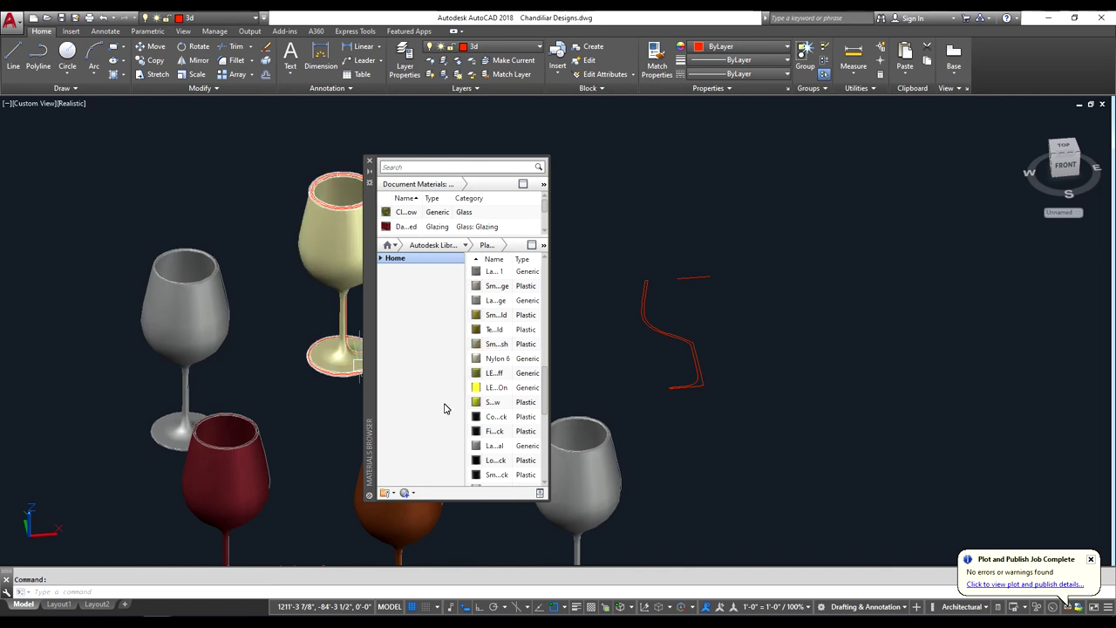
{"action": "scroll", "coordinate": [497, 437], "scroll_direction": "down", "scroll_amount": 2}
{"action": "mouse_move", "coordinate": [488, 423]}
{"action": "left_mouse_down"}
{"action": "mouse_move", "coordinate": [484, 375]}
{"action": "mouse_move", "coordinate": [462, 381]}
{"action": "left_mouse_up"}
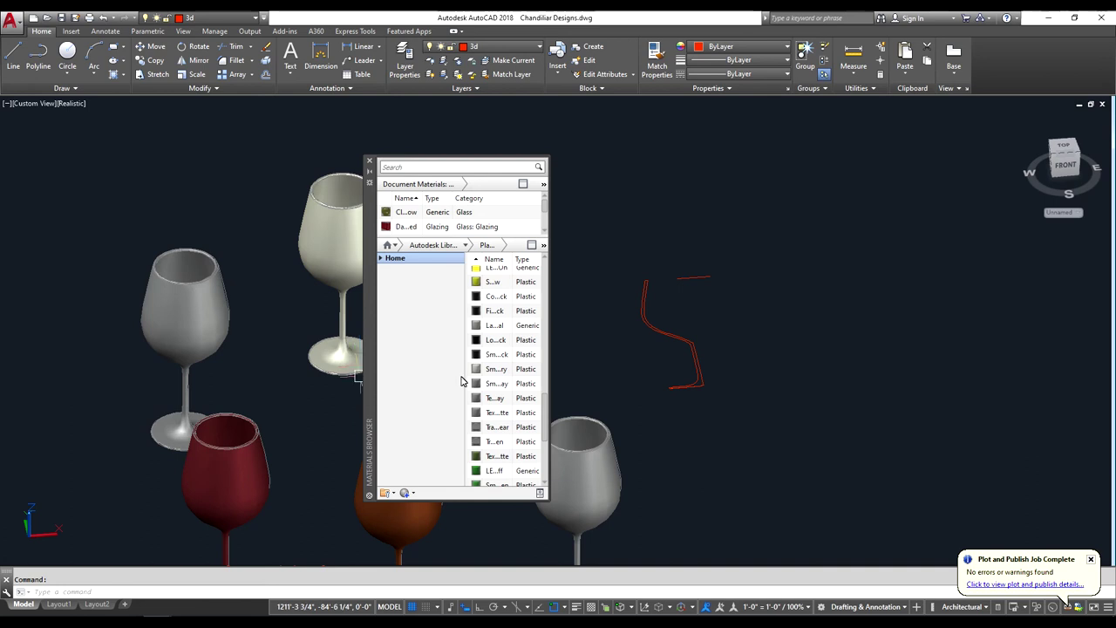
{"action": "mouse_move", "coordinate": [462, 381]}
{"action": "left_mouse_down"}
{"action": "mouse_move", "coordinate": [398, 384]}
{"action": "mouse_move", "coordinate": [349, 349]}
{"action": "left_mouse_up"}
- Give the front-right glass a blue plastic material and move the palette aside
{"action": "scroll", "coordinate": [490, 413], "scroll_direction": "down", "scroll_amount": 1}
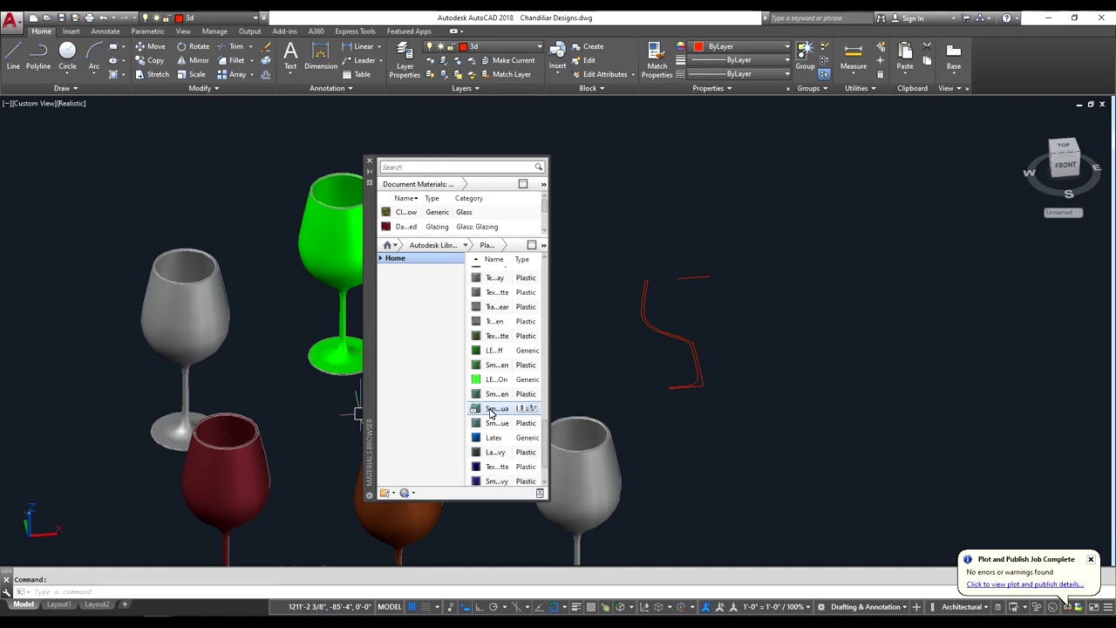
{"action": "scroll", "coordinate": [491, 413], "scroll_direction": "down", "scroll_amount": 1}
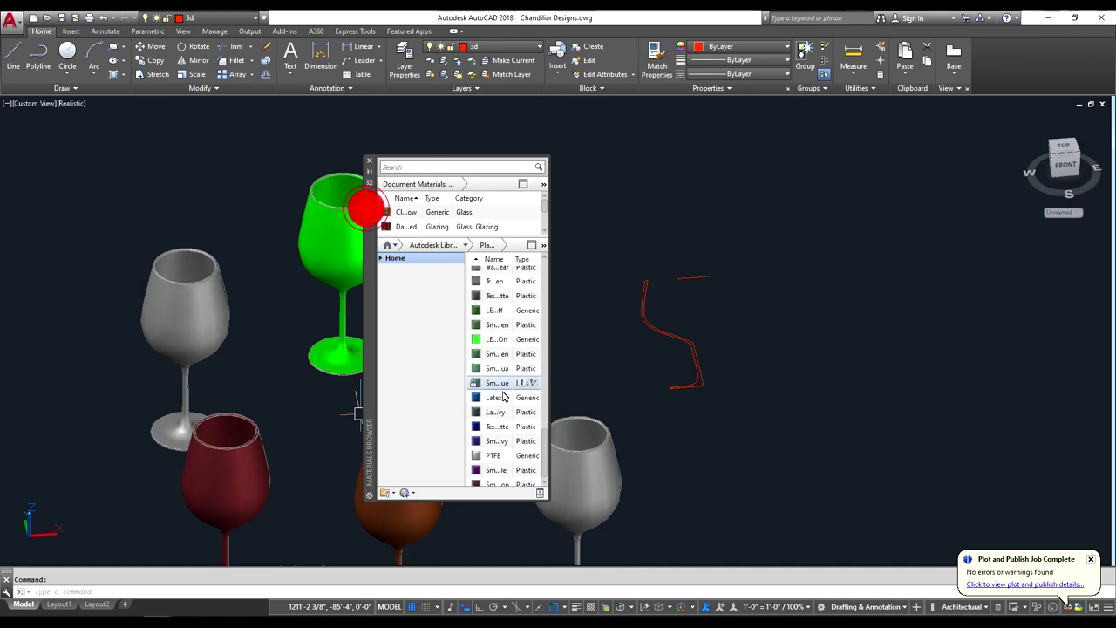
{"action": "left_click_drag", "start_coordinate": [495, 470], "coordinate": [598, 476]}
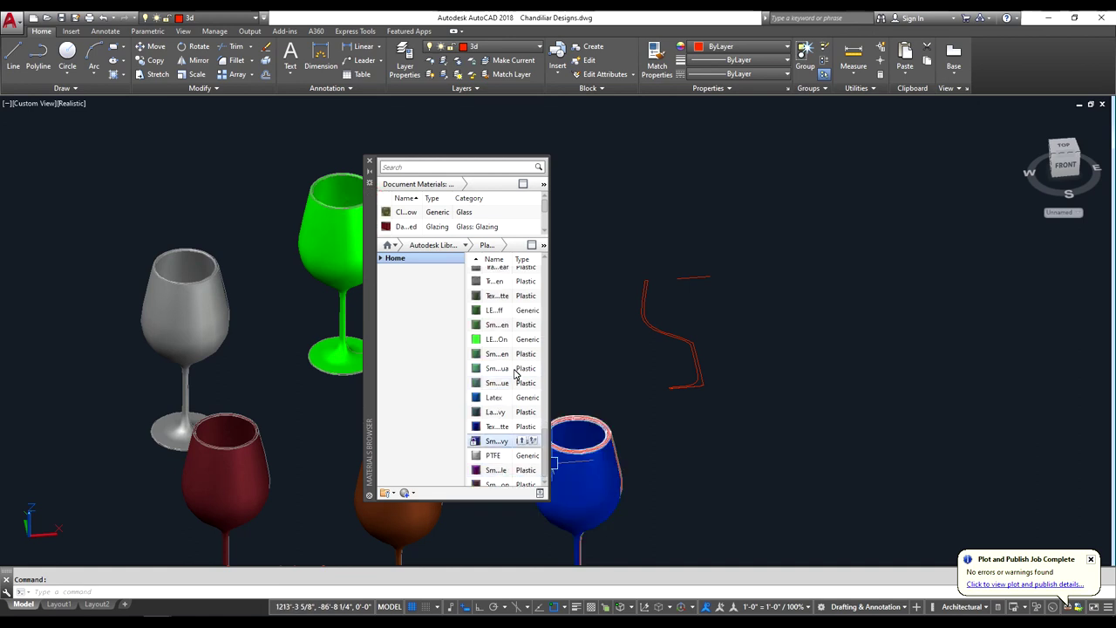
{"action": "left_click_drag", "start_coordinate": [365, 216], "coordinate": [697, 251]}
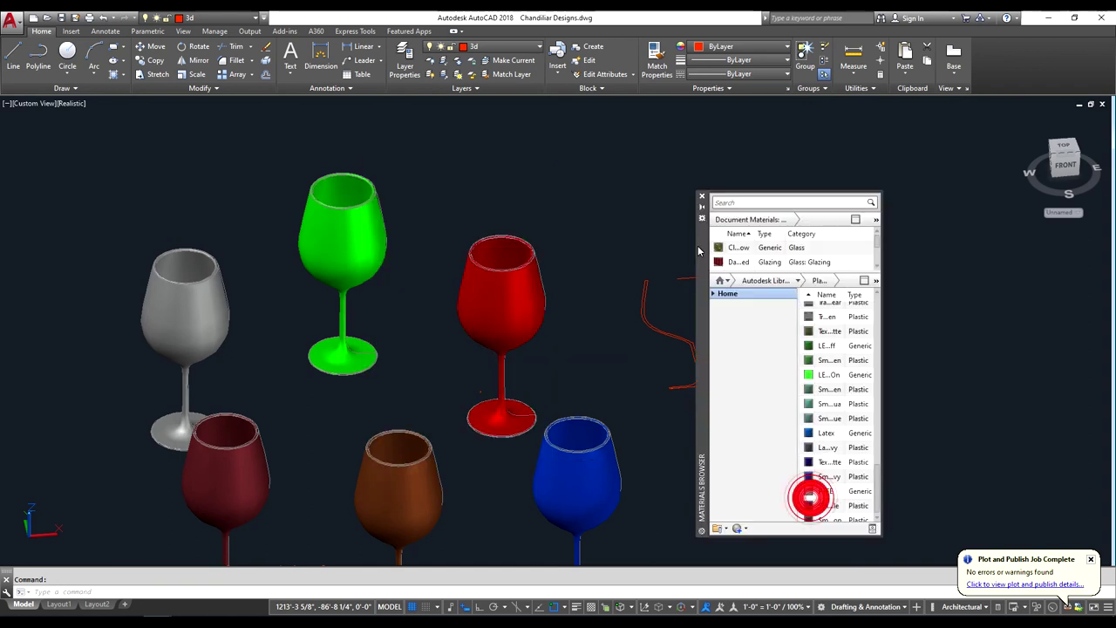
- Frame the six red, maroon, brown, green, blue and grey glasses in view, then close the Materials Browser
{"action": "scroll", "coordinate": [820, 473], "scroll_direction": "down", "scroll_amount": 1}
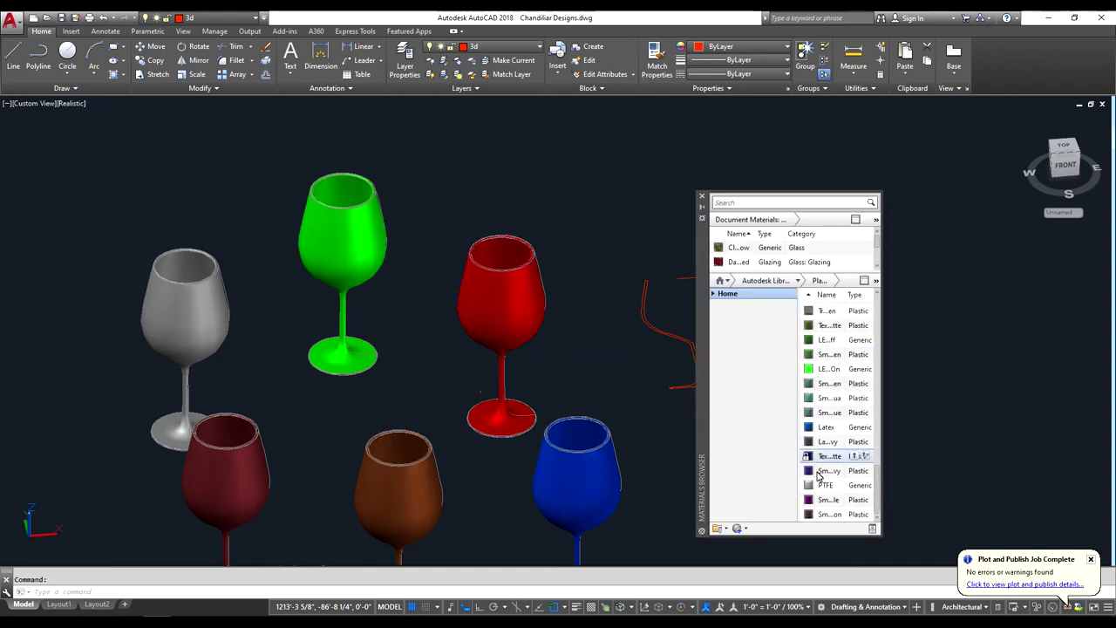
{"action": "mouse_move", "coordinate": [819, 474]}
{"action": "left_mouse_down"}
{"action": "mouse_move", "coordinate": [783, 500]}
{"action": "mouse_move", "coordinate": [224, 332]}
{"action": "mouse_move", "coordinate": [311, 448]}
{"action": "mouse_move", "coordinate": [364, 338]}
{"action": "left_mouse_up"}
{"action": "scroll", "coordinate": [363, 338], "scroll_direction": "down", "scroll_amount": 5}
{"action": "scroll", "coordinate": [313, 393], "scroll_direction": "up", "scroll_amount": 1}
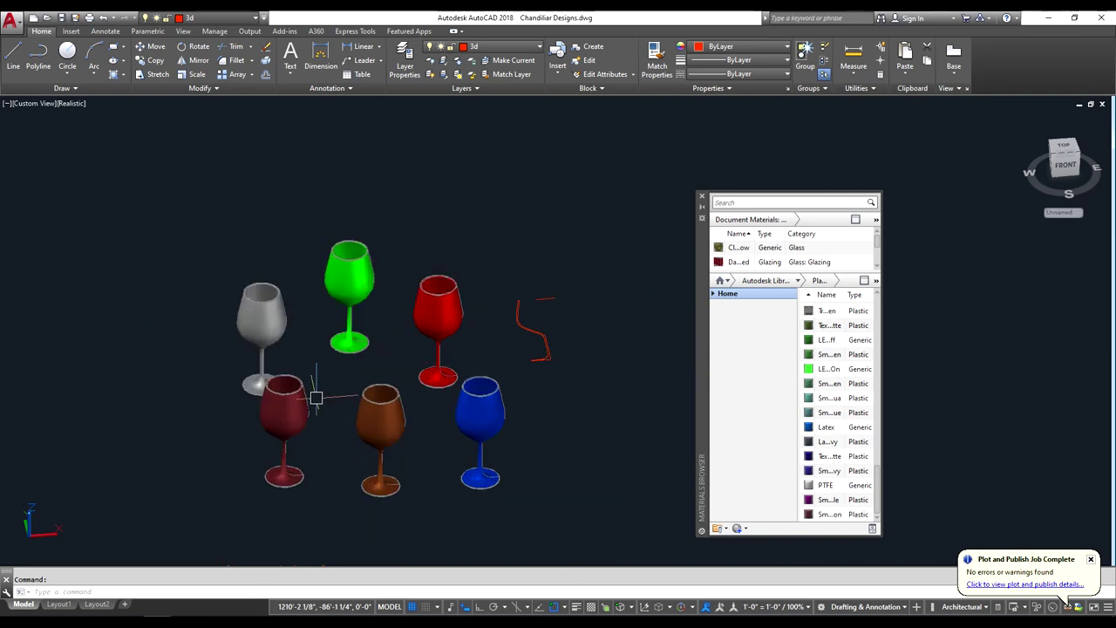
{"action": "scroll", "coordinate": [301, 394], "scroll_direction": "up", "scroll_amount": 3}
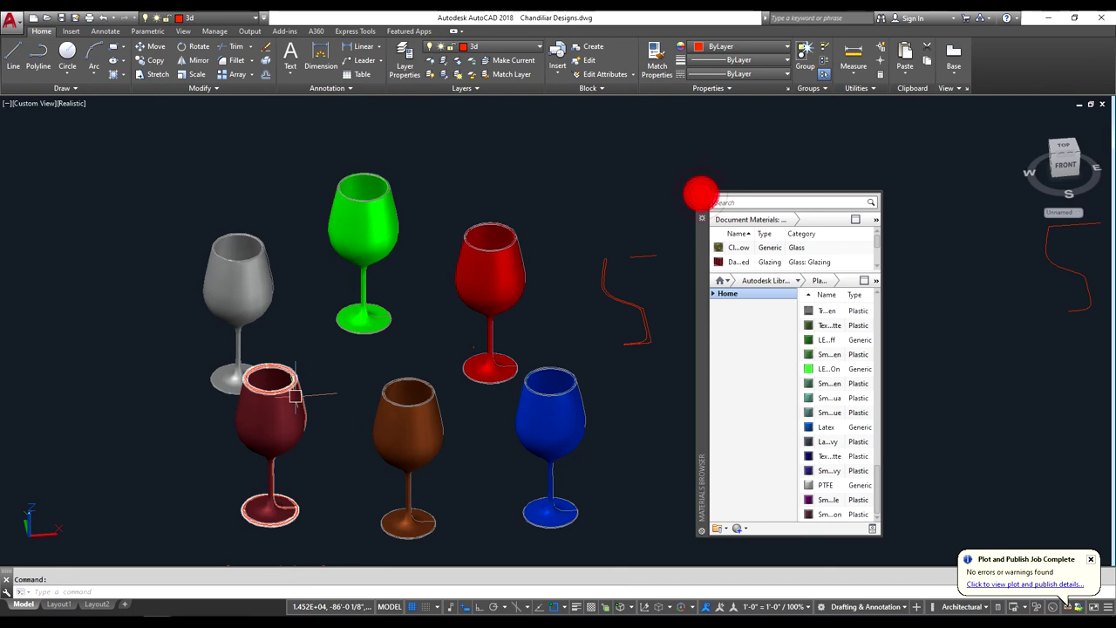
{"action": "middle_click_drag", "start_coordinate": [295, 395], "coordinate": [463, 389]}
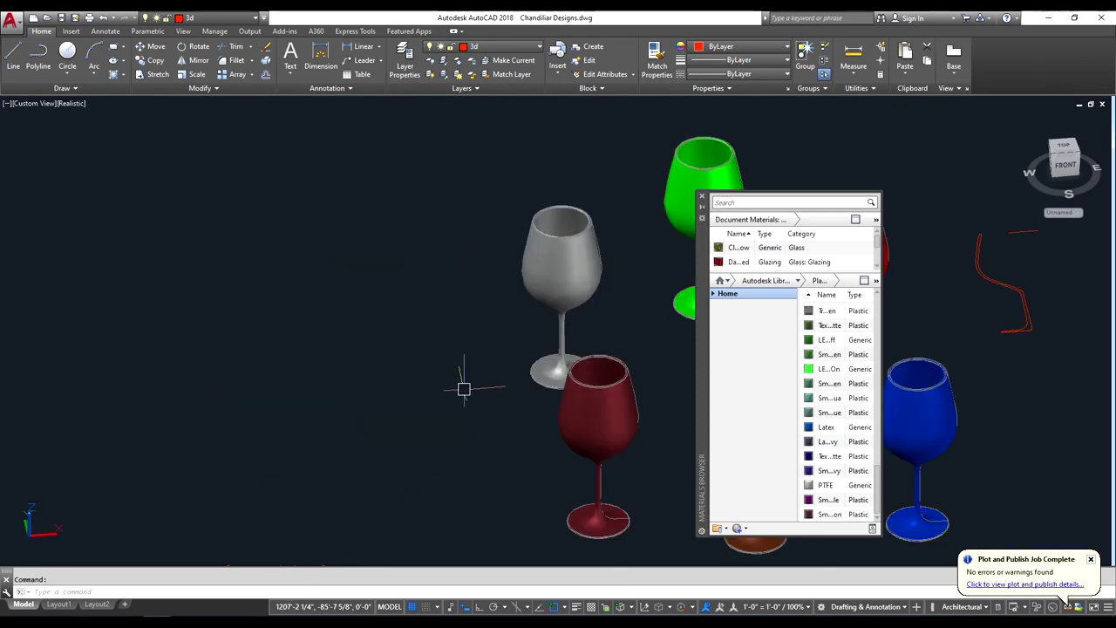
{"action": "scroll", "coordinate": [644, 320], "scroll_direction": "down", "scroll_amount": 2}
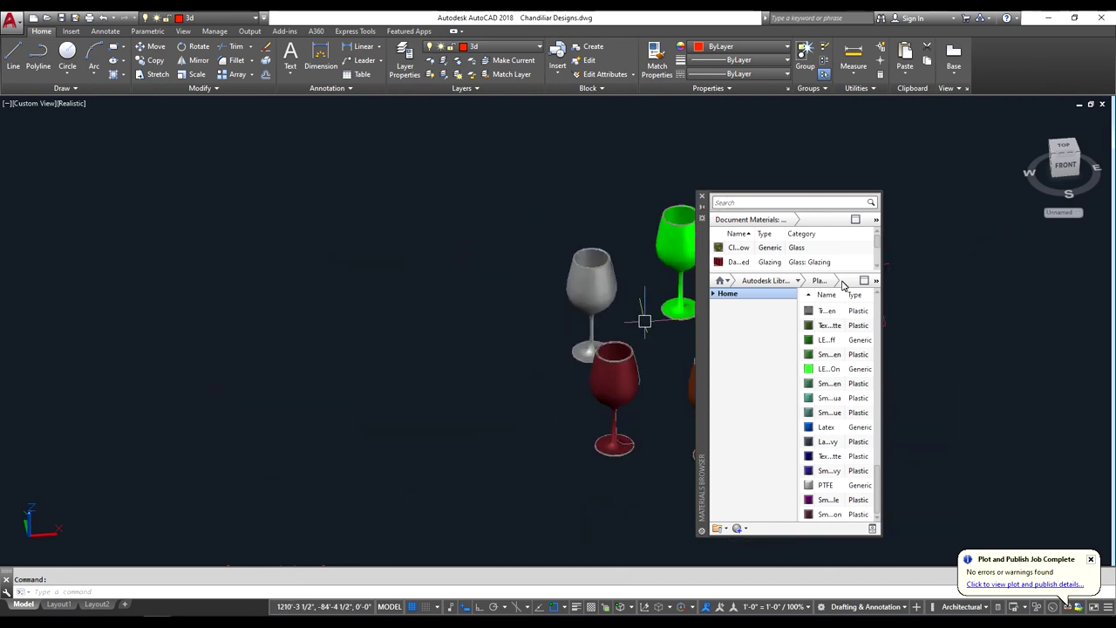
{"action": "left_click", "coordinate": [702, 197]}
{"action": "scroll", "coordinate": [710, 318], "scroll_direction": "up", "scroll_amount": 2}
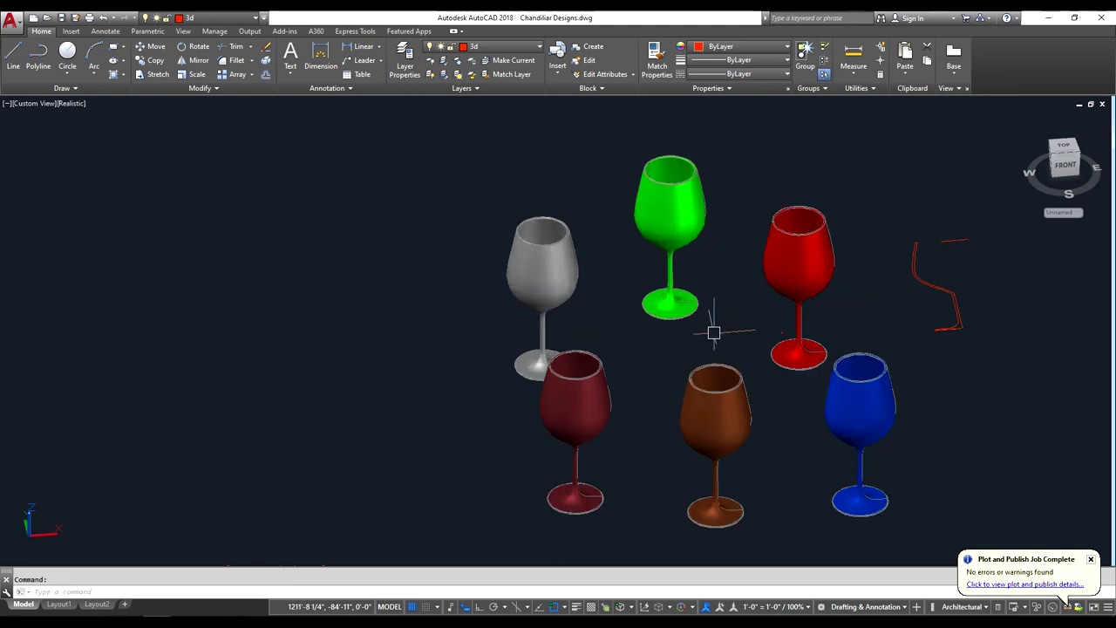